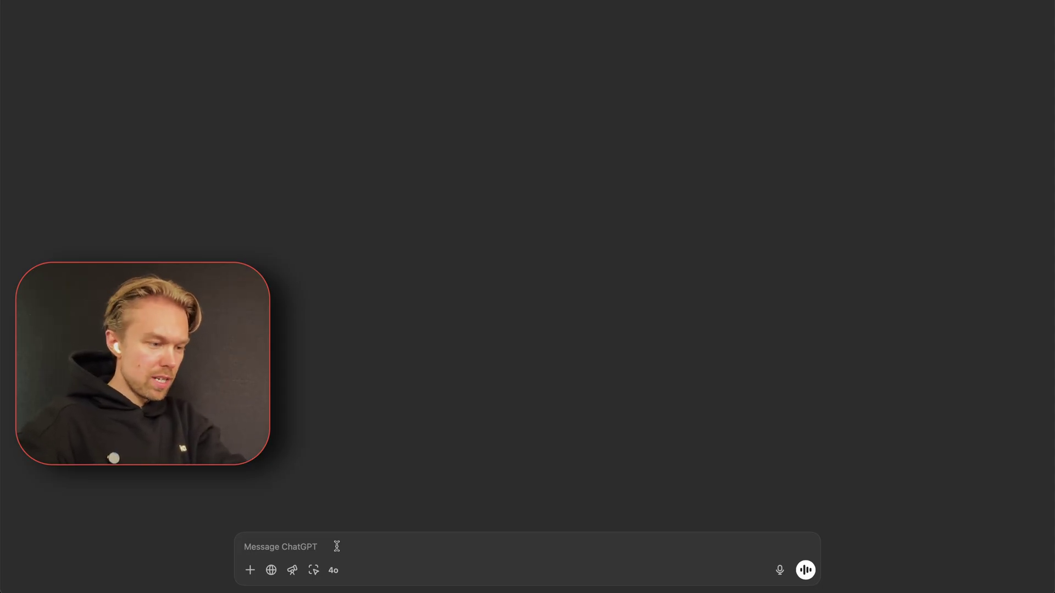
- Ask ChatGPT for a random profitable online course subject and get the Airbnb-without-property idea
{"action": "type", "text": "Give me a random"}
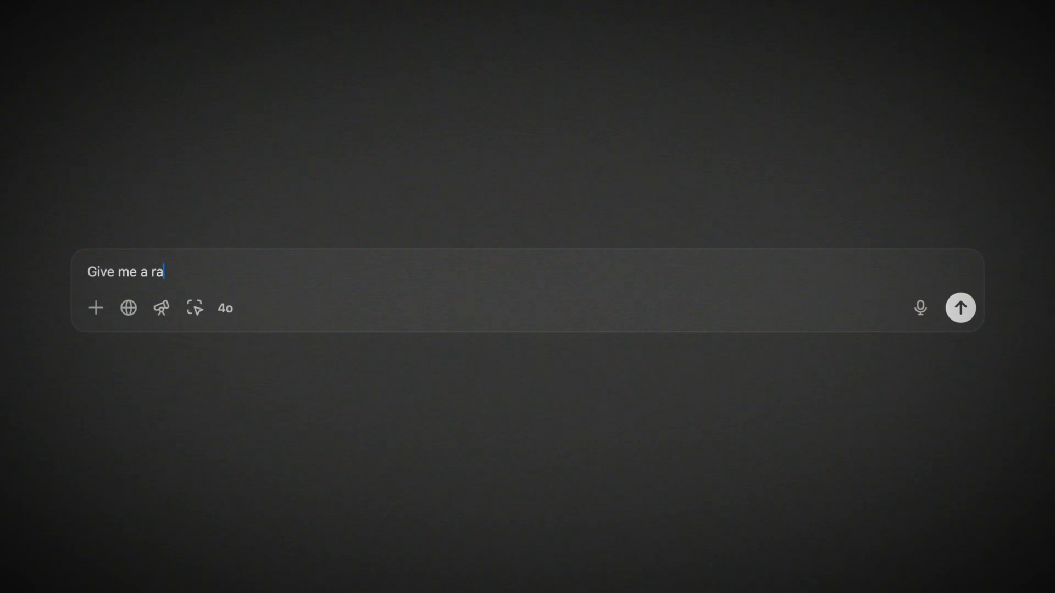
{"action": "type", "text": " subject I can"}
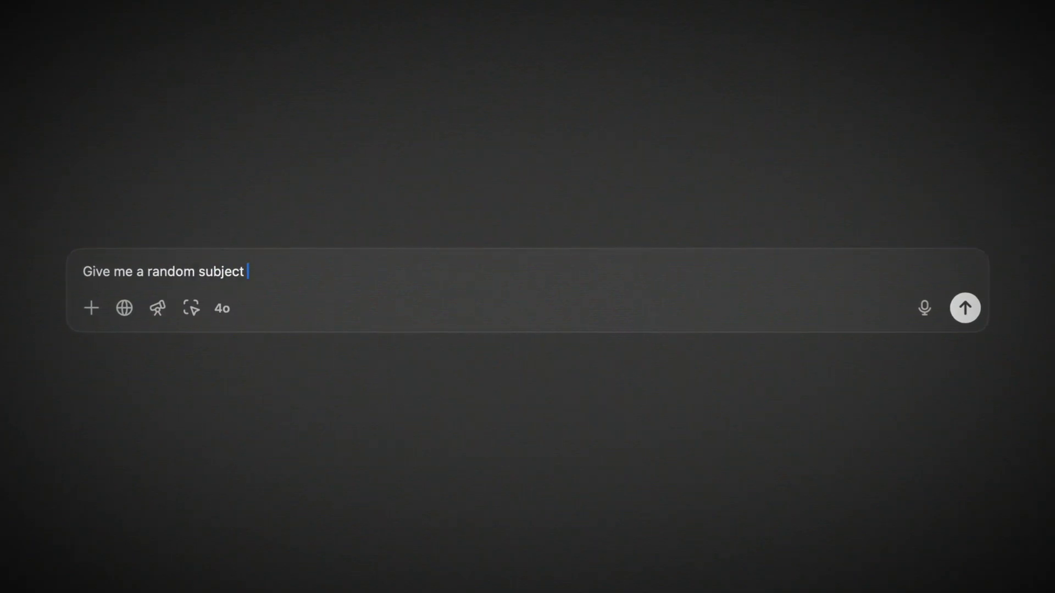
{"action": "type", "text": " build a prof"}
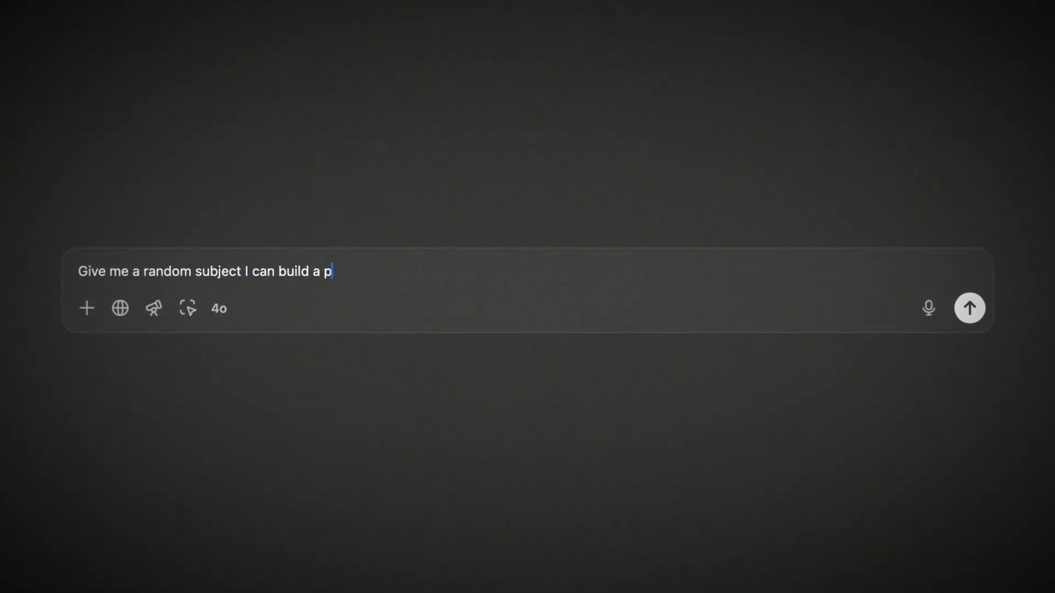
{"action": "type", "text": "itable online"}
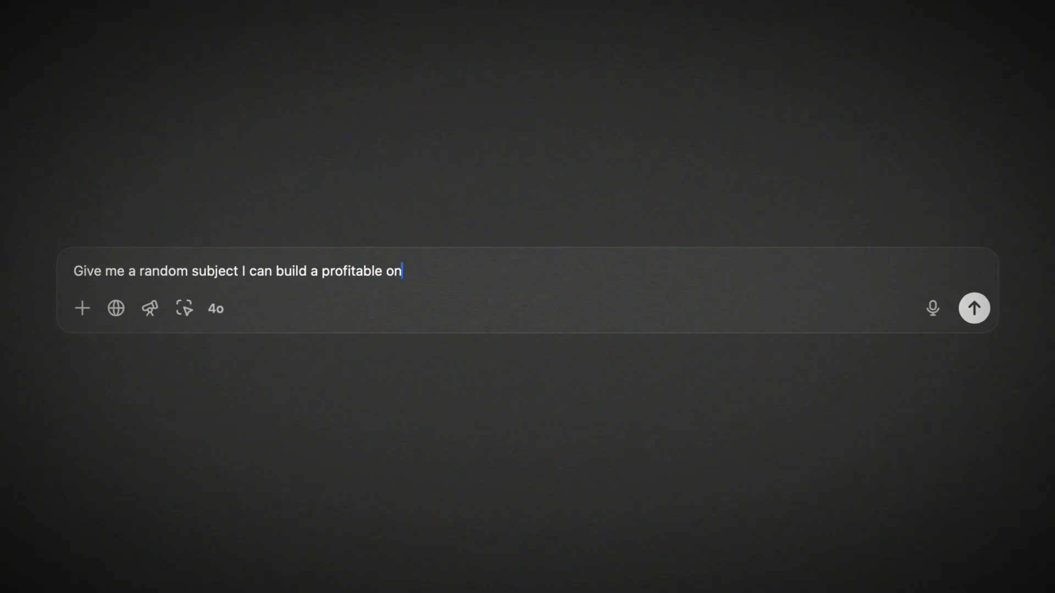
{"action": "type", "text": " course about"}
{"action": "key", "text": "Return"}
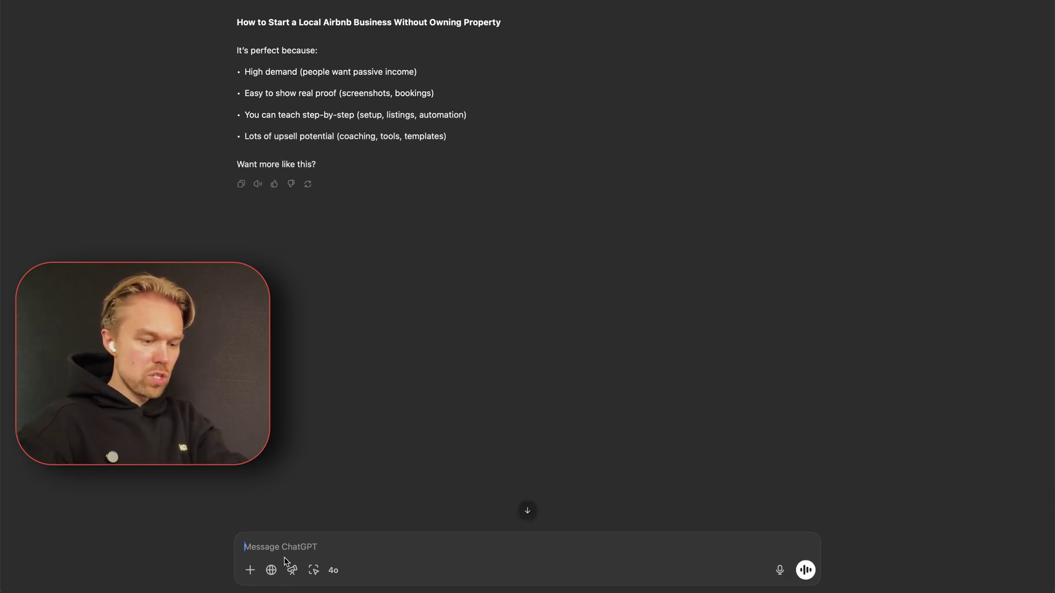
{"action": "type", "text": "Ok"}
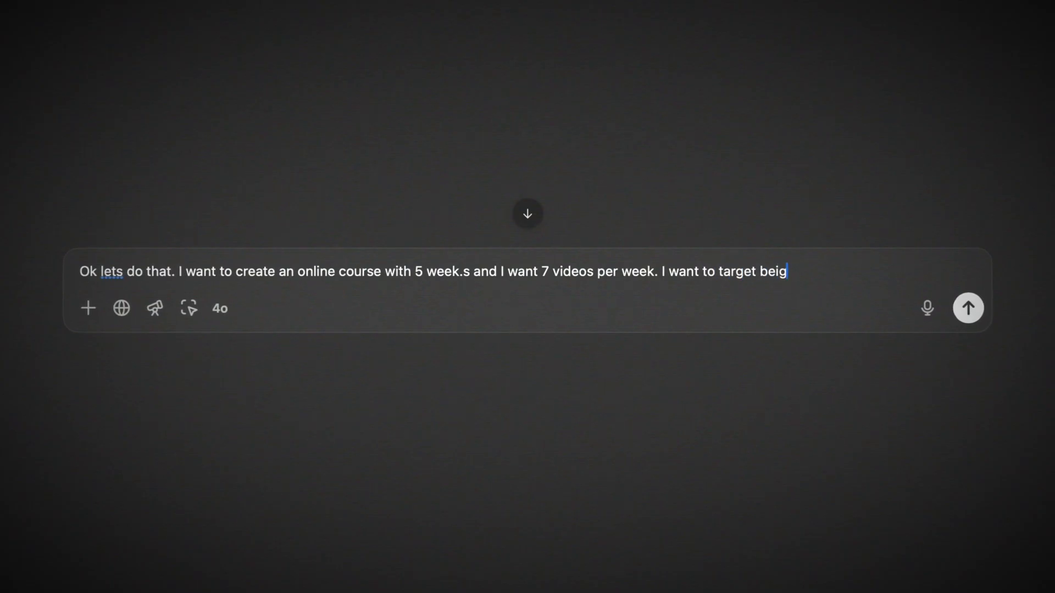
- Request a 5-week, 7-videos-per-week outline for beginners with no idea how to start an Airbnb
{"action": "key", "text": "BackSpace"}
{"action": "type", "text": "who"}
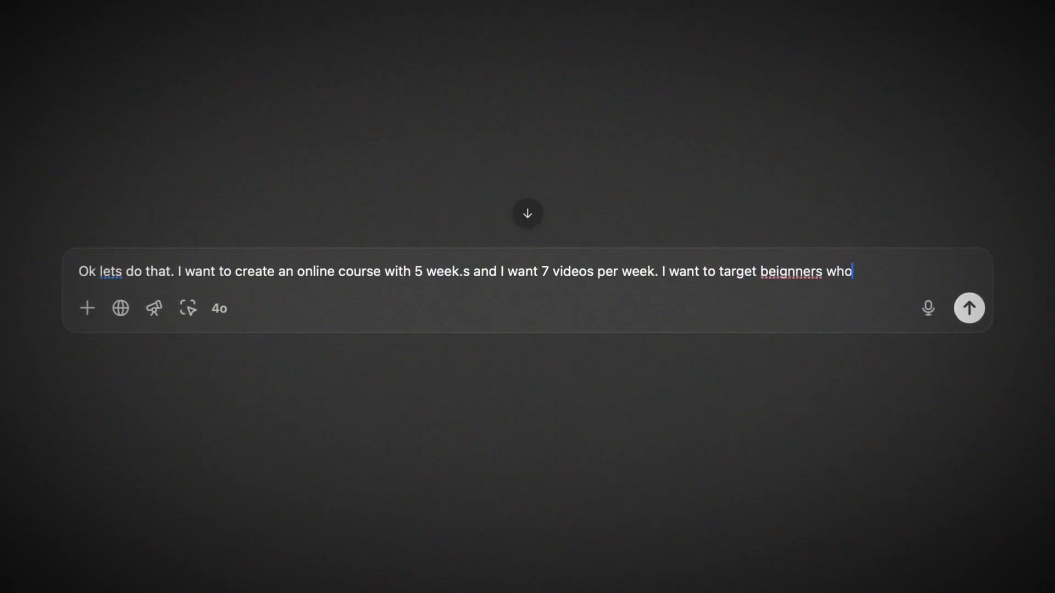
{"action": "type", "text": " have no idea how "}
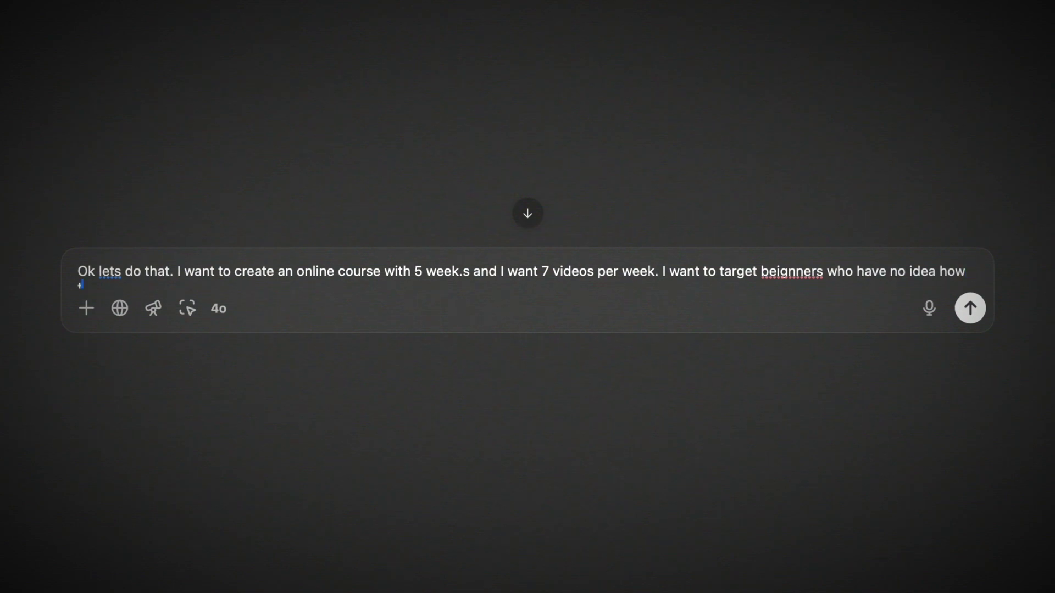
{"action": "type", "text": "to start an airbnb. And I wa"}
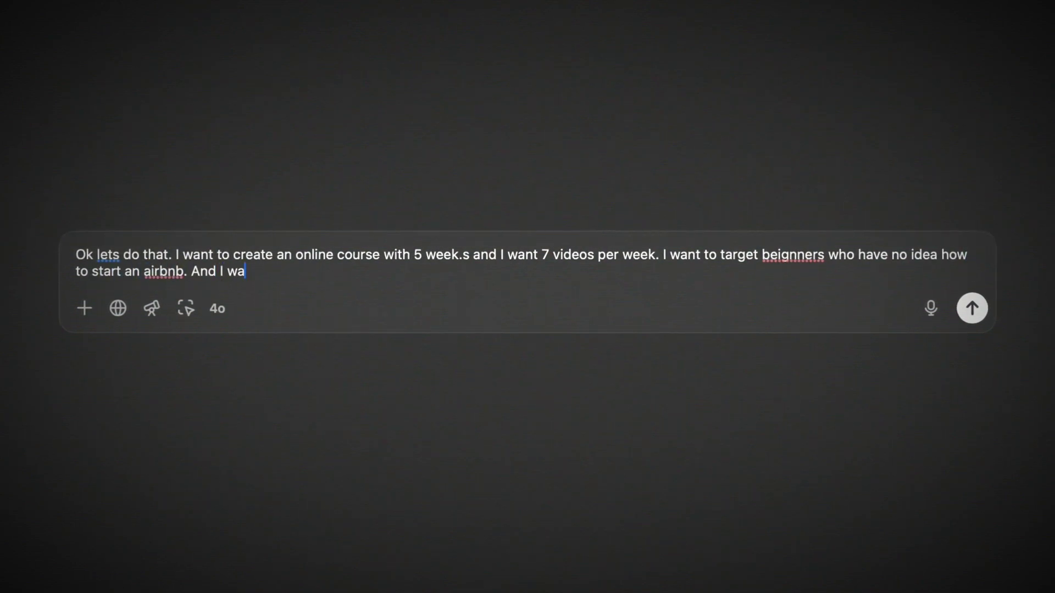
{"action": "type", "text": "nt to take them from beginner to making money with it. First step"}
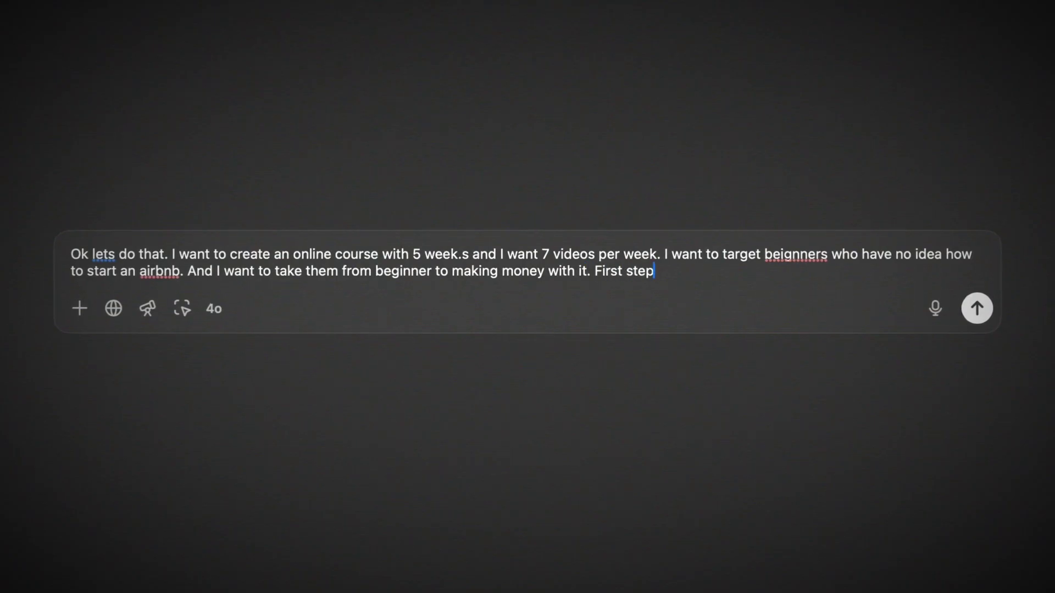
{"action": "type", "text": "week outline for me"}
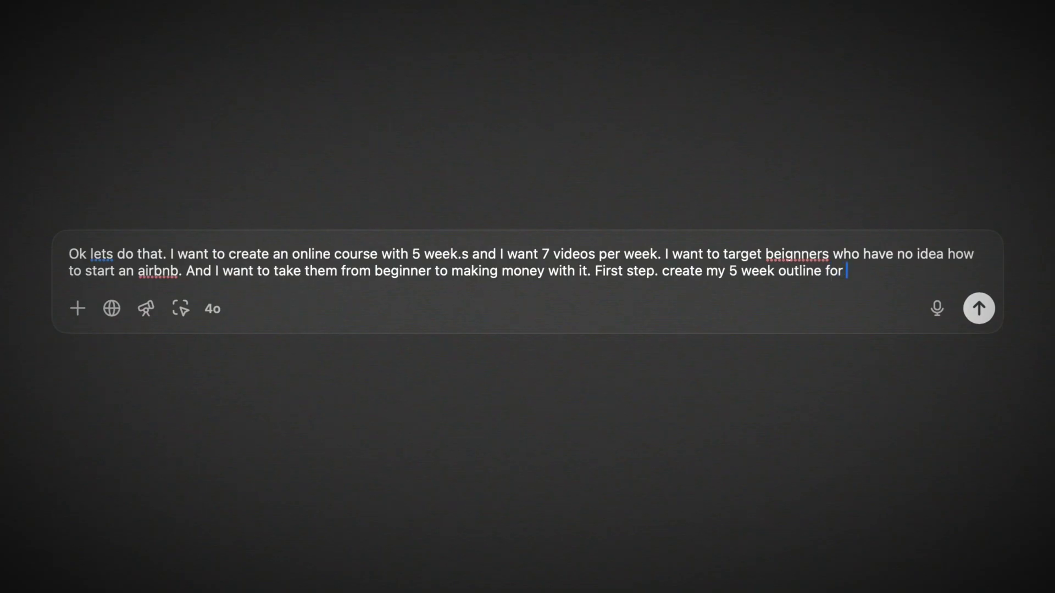
{"action": "key", "text": "Return"}
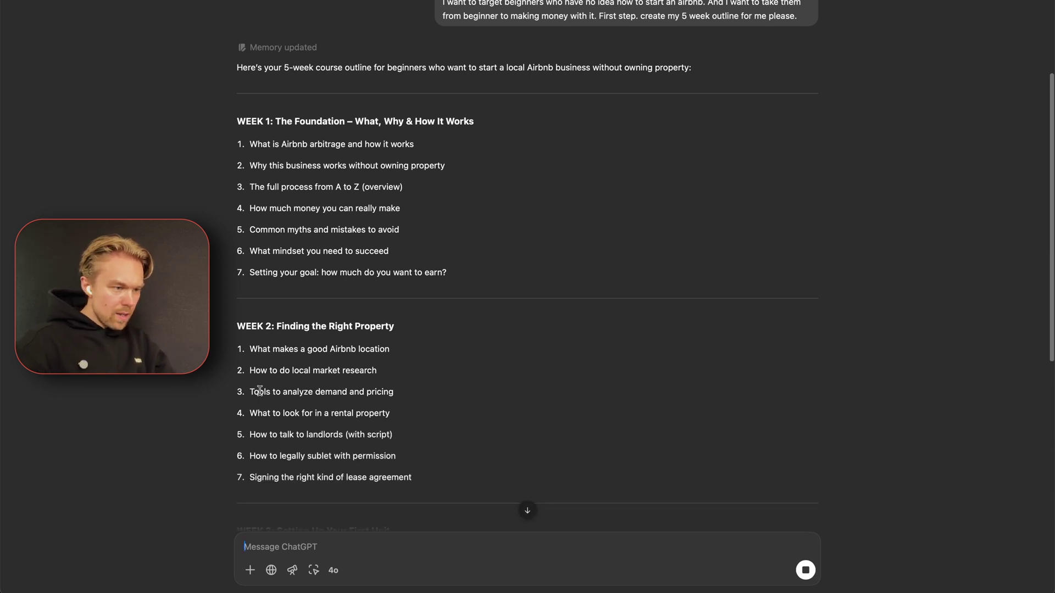
- Scroll through Weeks 1–5 of the generated Airbnb course outline
{"action": "scroll", "coordinate": [260, 391], "scroll_direction": "down", "scroll_amount": 5}
{"action": "scroll", "coordinate": [260, 391], "scroll_direction": "down", "scroll_amount": 4}
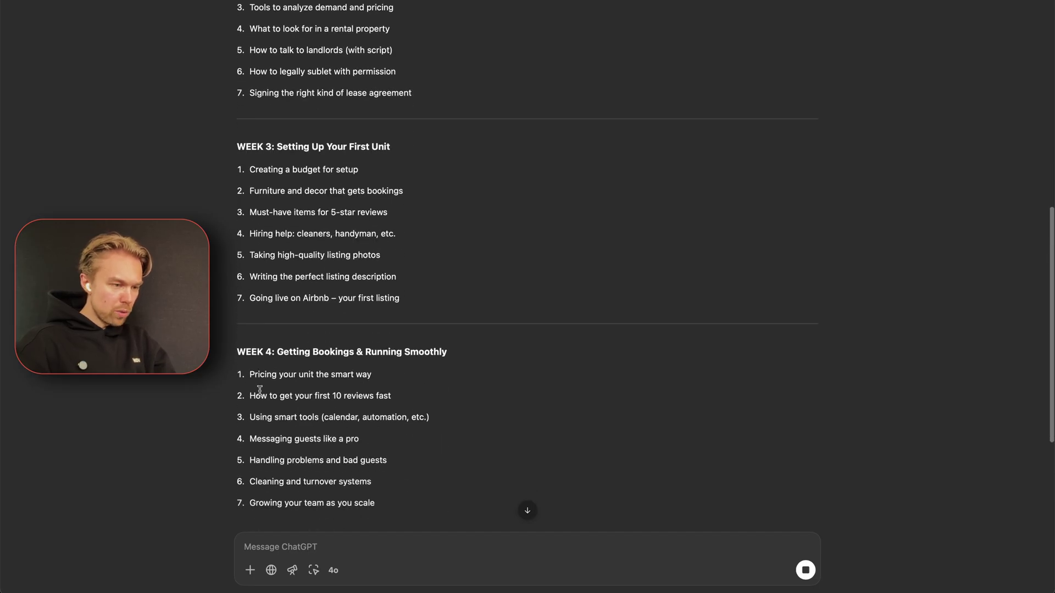
{"action": "scroll", "coordinate": [260, 391], "scroll_direction": "down", "scroll_amount": 5}
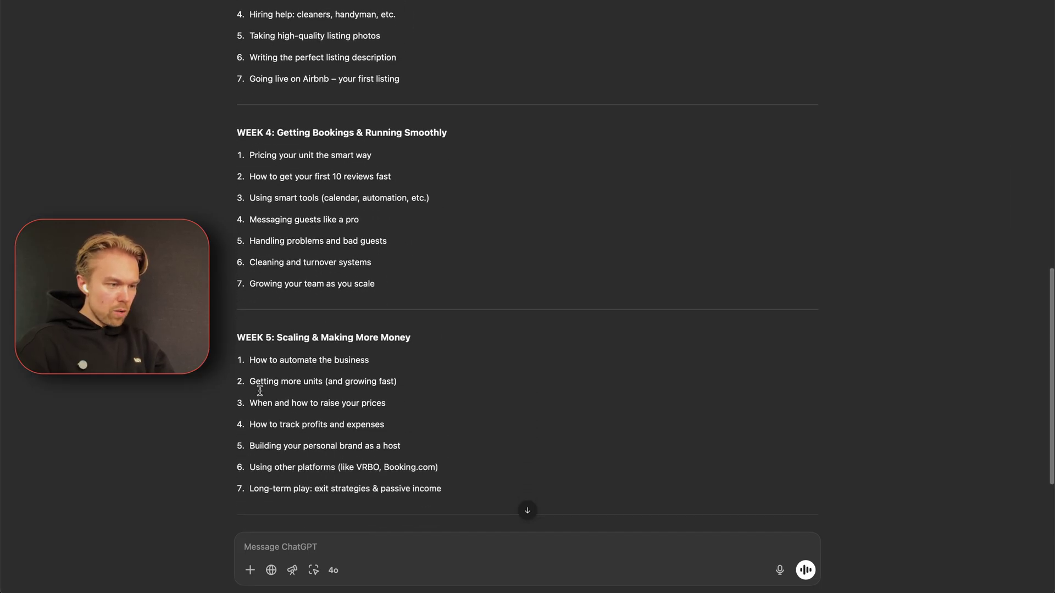
{"action": "scroll", "coordinate": [260, 391], "scroll_direction": "down", "scroll_amount": 1}
{"action": "scroll", "coordinate": [260, 391], "scroll_direction": "up", "scroll_amount": 18}
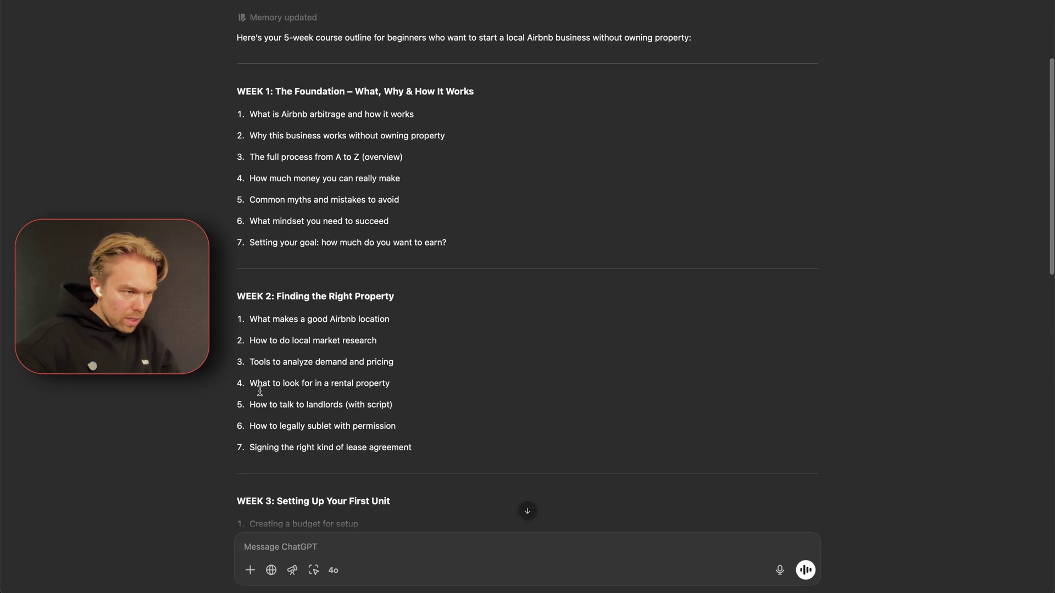
{"action": "scroll", "coordinate": [260, 390], "scroll_direction": "down", "scroll_amount": 7}
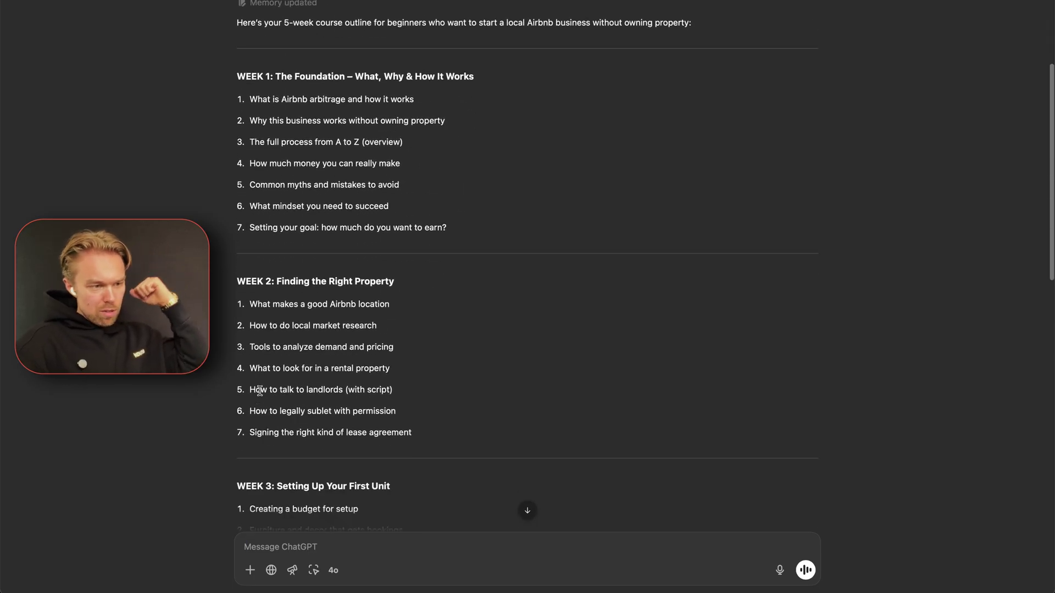
{"action": "scroll", "coordinate": [260, 391], "scroll_direction": "down", "scroll_amount": 6}
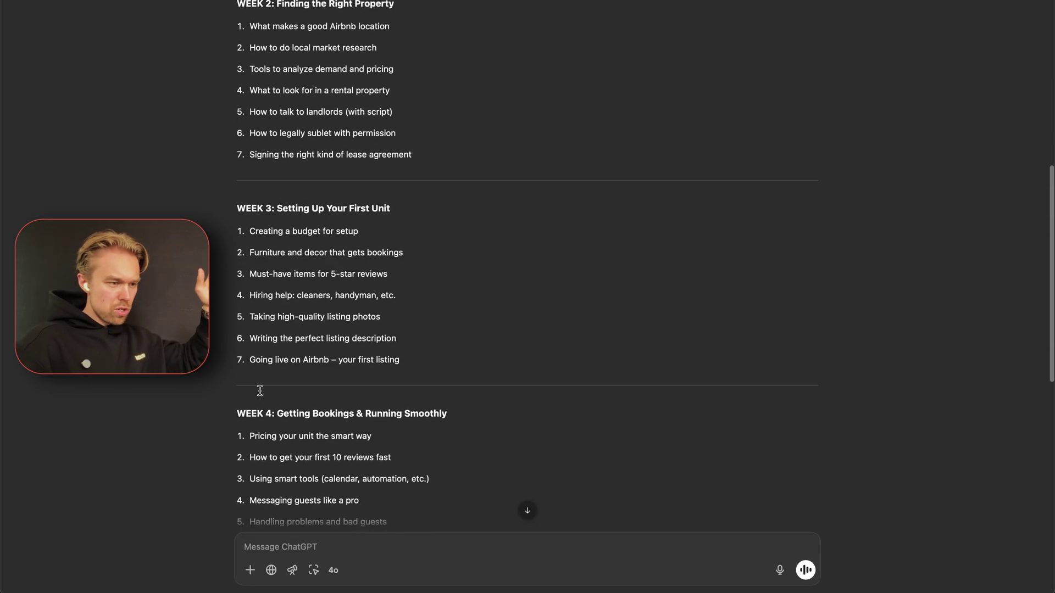
{"action": "scroll", "coordinate": [260, 390], "scroll_direction": "down", "scroll_amount": 5}
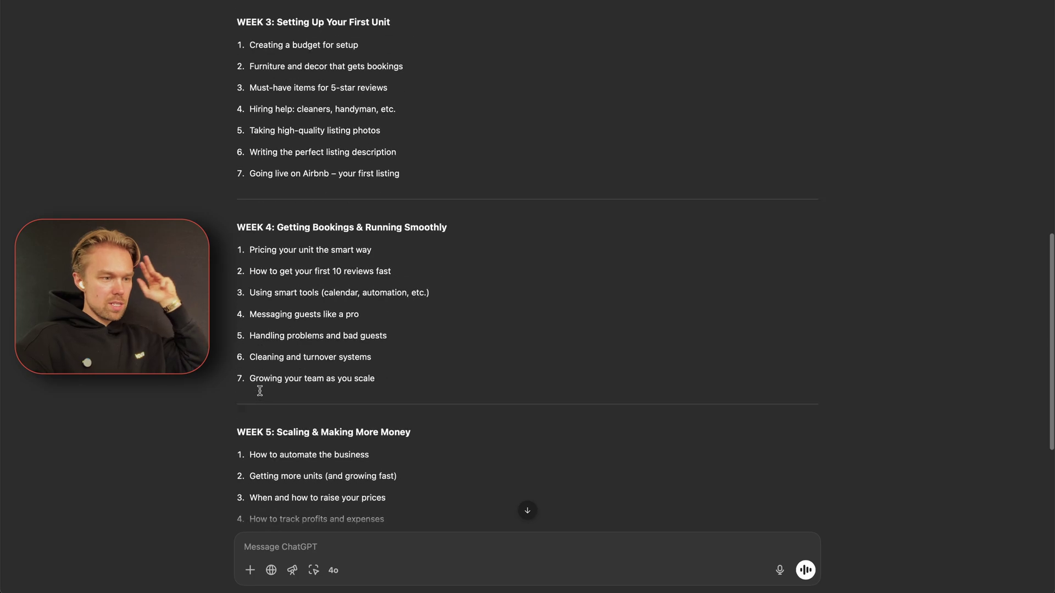
{"action": "scroll", "coordinate": [260, 390], "scroll_direction": "down", "scroll_amount": 2}
{"action": "scroll", "coordinate": [260, 391], "scroll_direction": "up", "scroll_amount": 9}
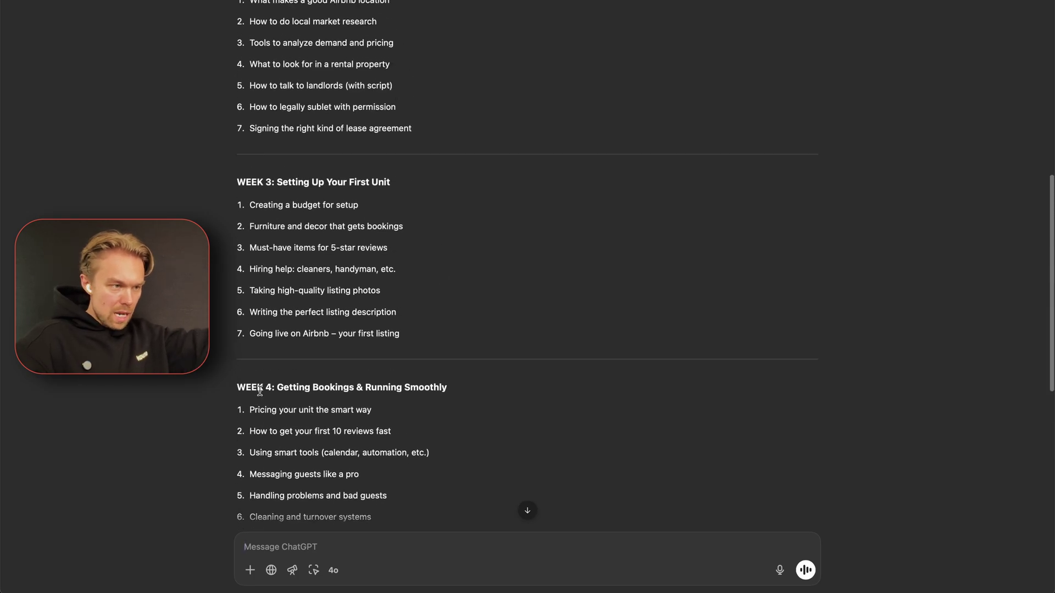
{"action": "scroll", "coordinate": [260, 391], "scroll_direction": "up", "scroll_amount": 6}
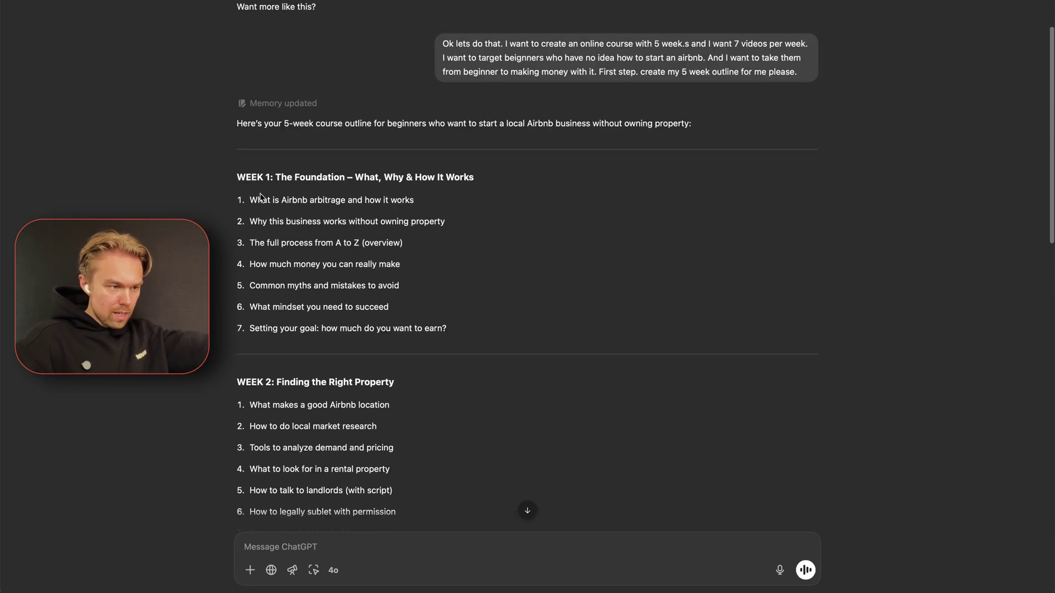
- Select text in the Week 1 list, including its third and fourth lines
{"action": "left_click_drag", "start_coordinate": [316, 197], "coordinate": [313, 199]}
{"action": "double_click", "coordinate": [304, 221]}
{"action": "triple_click", "coordinate": [299, 243]}
{"action": "triple_click", "coordinate": [299, 265]}
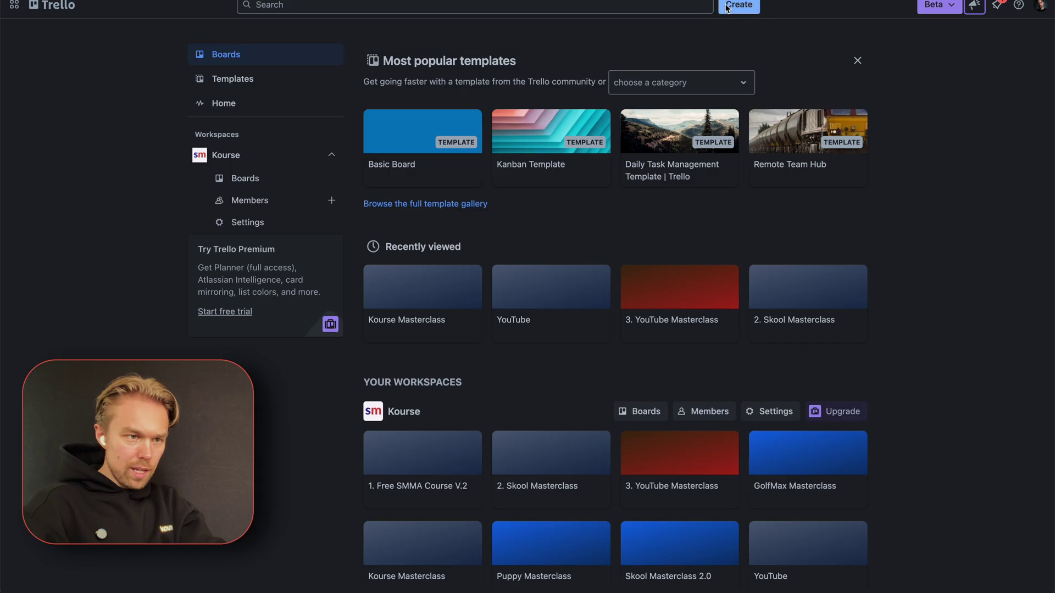
- Create a new Trello board named 'AirBNB Course'
{"action": "left_click", "coordinate": [738, 5]}
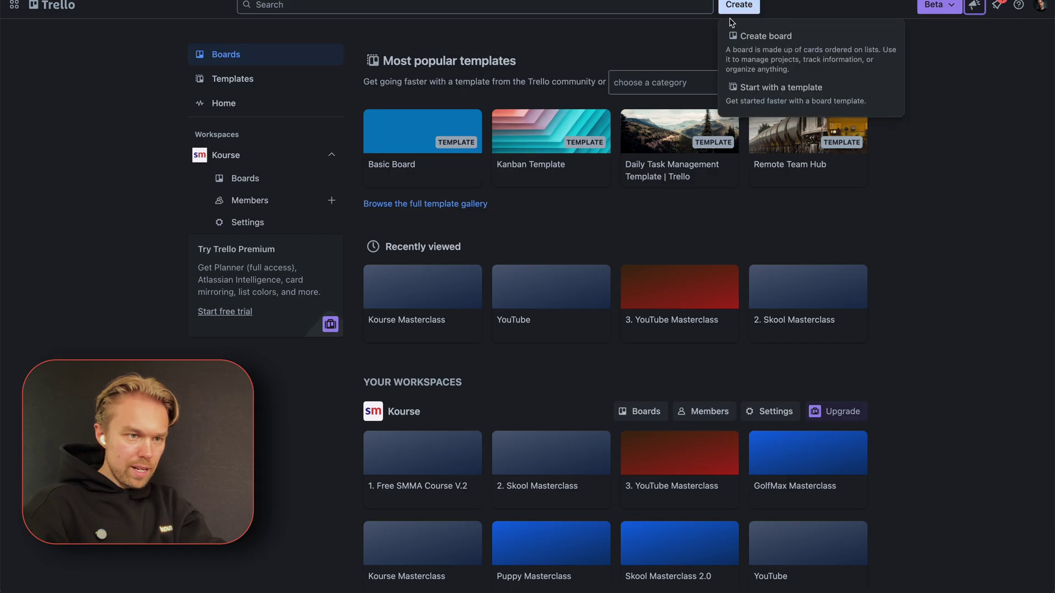
{"action": "left_click", "coordinate": [754, 54]}
{"action": "type", "text": "AI"}
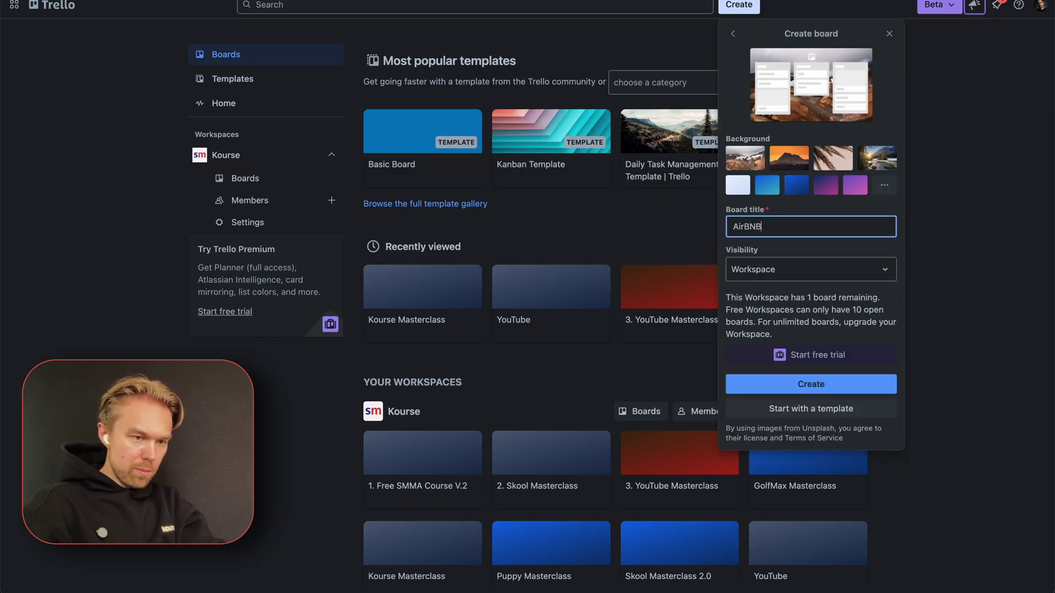
{"action": "left_click", "coordinate": [823, 386]}
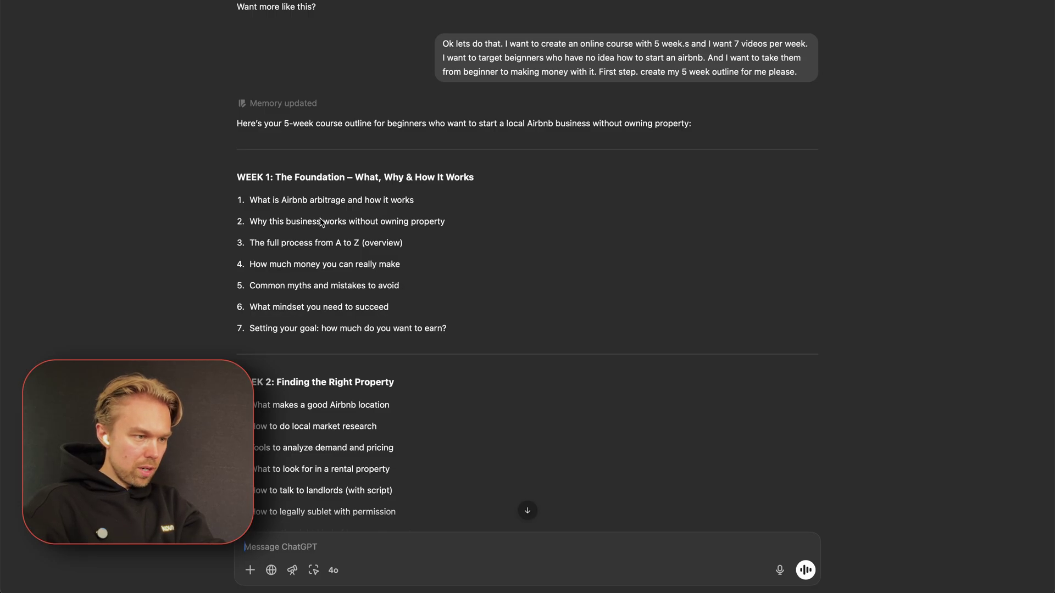
- Add the first list 'WEEK 1: The Foundation', copied from the ChatGPT outline
{"action": "left_click", "coordinate": [370, 179]}
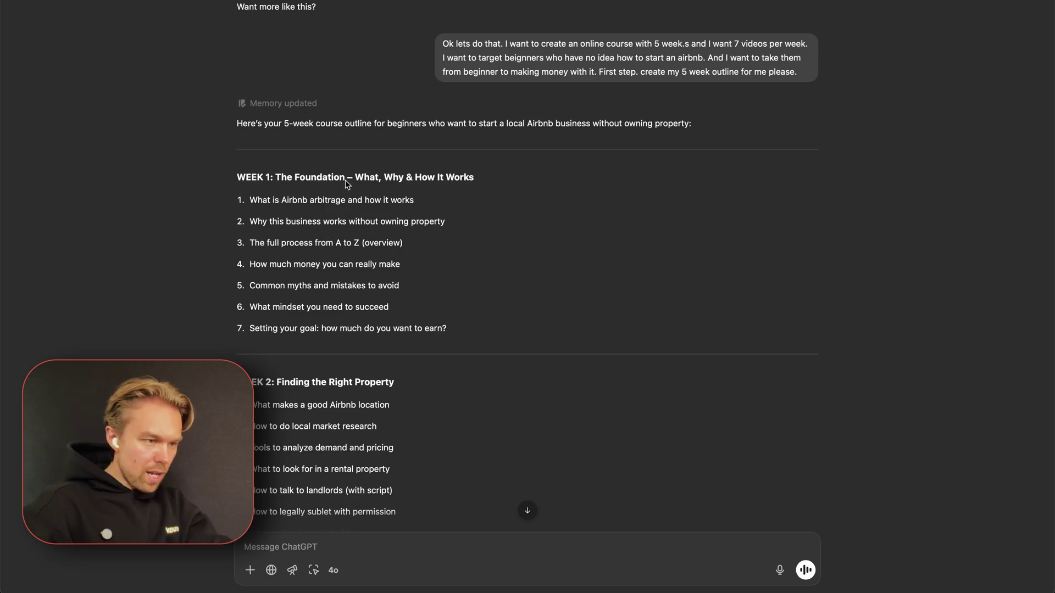
{"action": "left_click_drag", "start_coordinate": [347, 177], "coordinate": [238, 179]}
{"action": "key", "text": "super+c"}
{"action": "key", "text": "super+Tab"}
{"action": "key", "text": "super+v"}
{"action": "left_click", "coordinate": [48, 100]}
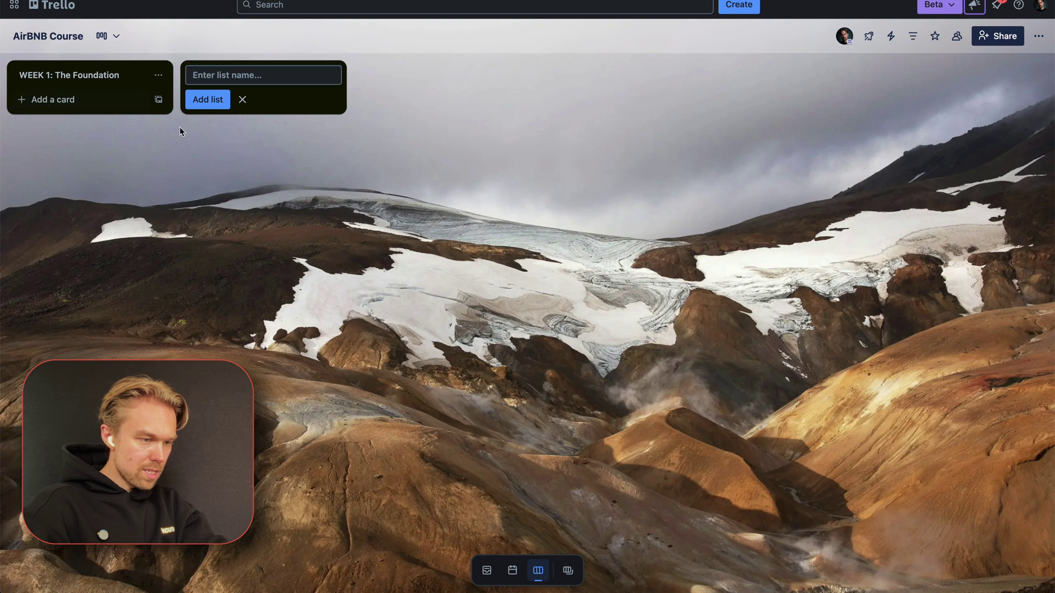
- Add the list 'WEEK 2: The Right Property' from the copied Week 2 heading
{"action": "key", "text": "super+Tab"}
{"action": "scroll", "coordinate": [337, 311], "scroll_direction": "down", "scroll_amount": 1}
{"action": "left_click", "coordinate": [336, 311]}
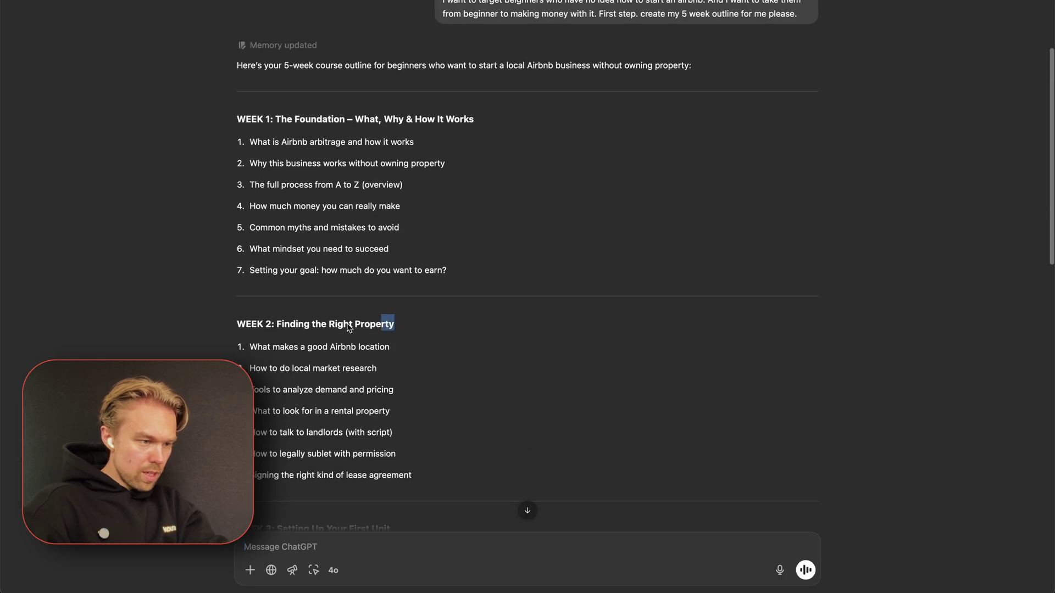
{"action": "left_click_drag", "start_coordinate": [402, 328], "coordinate": [236, 324]}
{"action": "key", "text": "super+c"}
{"action": "key", "text": "super+Tab"}
{"action": "key", "text": "super+v"}
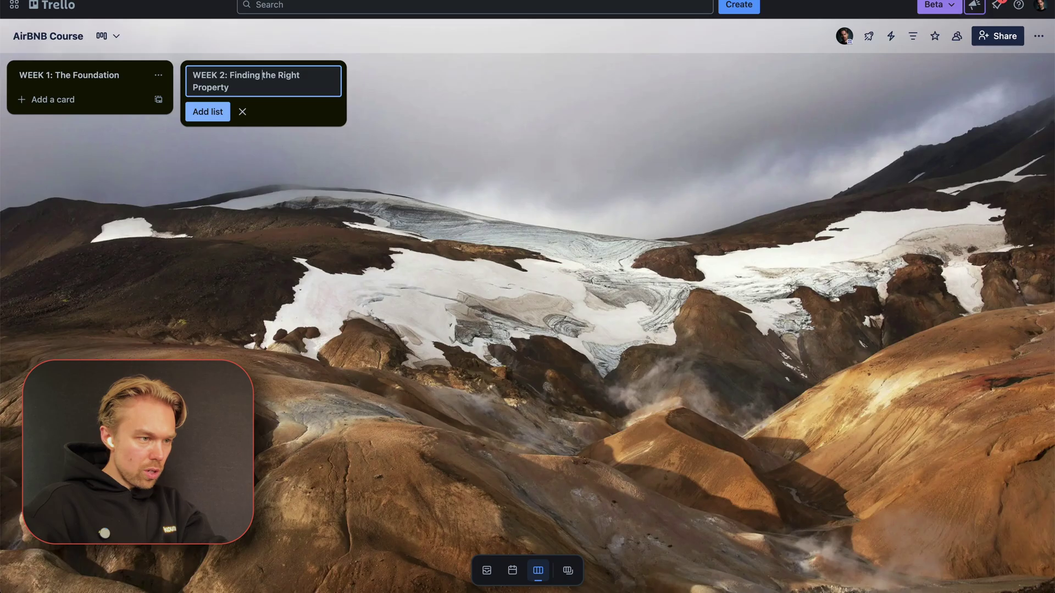
{"action": "left_click_drag", "start_coordinate": [265, 75], "coordinate": [230, 76]}
{"action": "type", "text": "T"}
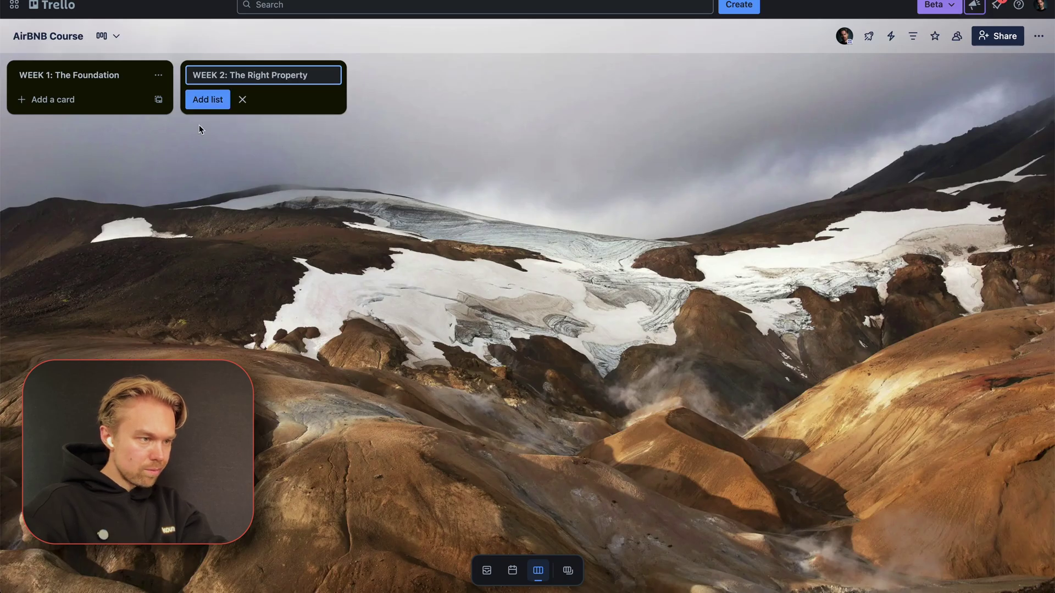
{"action": "left_click", "coordinate": [209, 99]}
- Add the list 'WEEK 3: Your First Unit', trimming 'Setting Up' from the heading
{"action": "key", "text": "super+Tab"}
{"action": "scroll", "coordinate": [383, 278], "scroll_direction": "down", "scroll_amount": 5}
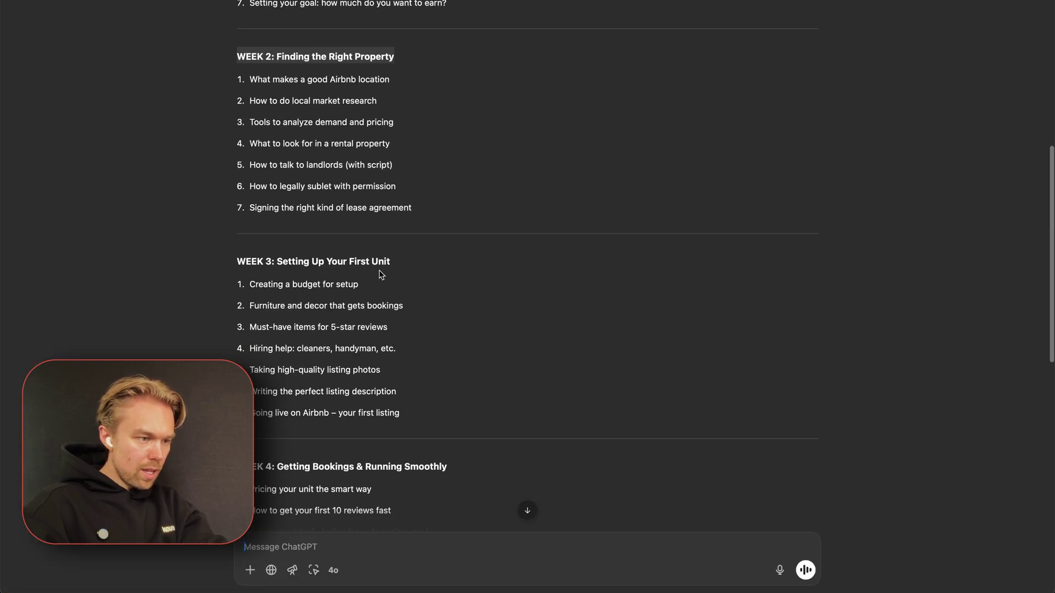
{"action": "left_click_drag", "start_coordinate": [397, 262], "coordinate": [236, 262]}
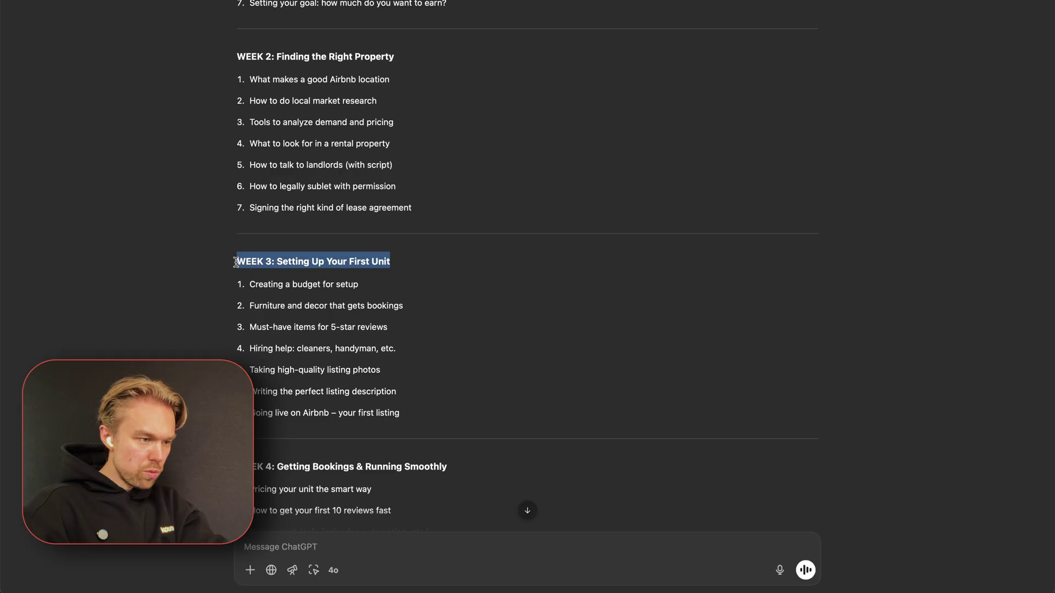
{"action": "key", "text": "super+c"}
{"action": "key", "text": "super+Tab"}
{"action": "key", "text": "super+v"}
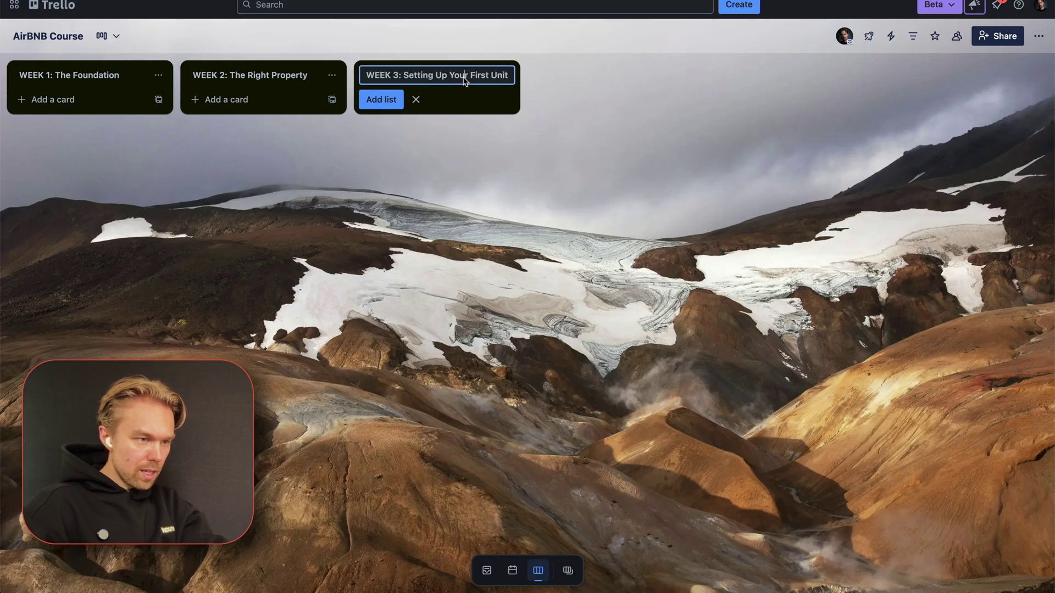
{"action": "left_click_drag", "start_coordinate": [449, 75], "coordinate": [403, 75]}
{"action": "key", "text": "BackSpace"}
{"action": "key", "text": "Return"}
- Add the list 'WEEK 4: Getting Bookings', dropping 'Running Smoothly' from the heading
{"action": "key", "text": "super+Tab"}
{"action": "scroll", "coordinate": [377, 322], "scroll_direction": "down", "scroll_amount": 5}
{"action": "left_click_drag", "start_coordinate": [454, 337], "coordinate": [239, 342]}
{"action": "key", "text": "super+c"}
{"action": "key", "text": "super+Tab"}
{"action": "key", "text": "super+v"}
{"action": "key", "text": "shift+alt+Left"}
{"action": "key", "text": "shift+alt+Left"}
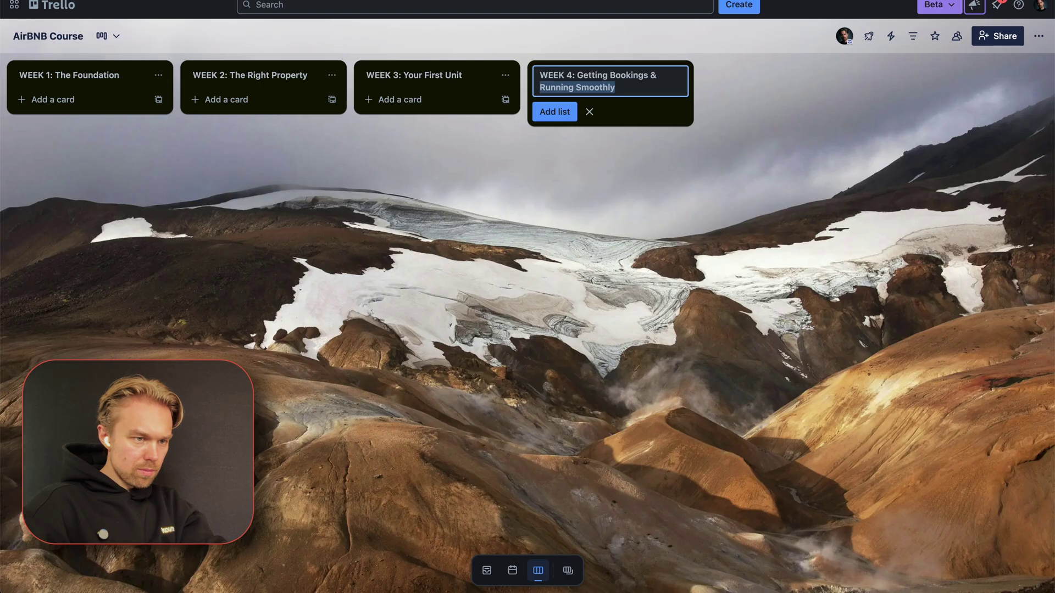
{"action": "key", "text": "BackSpace"}
{"action": "left_click", "coordinate": [572, 105]}
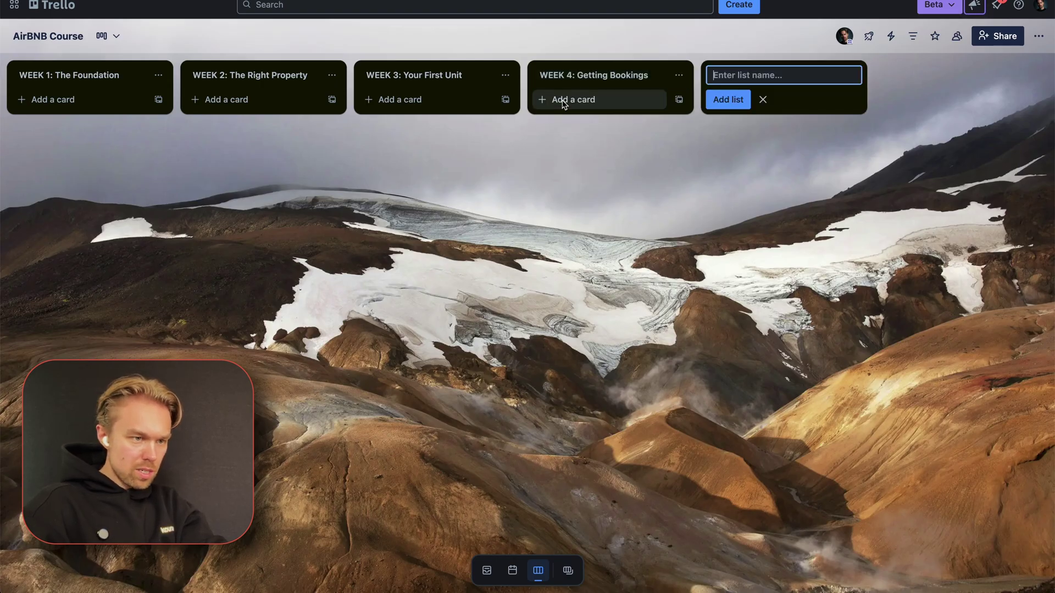
- Add the list 'WEEK 5: Scaling' copied from the outline
{"action": "key", "text": "super+Tab"}
{"action": "scroll", "coordinate": [390, 348], "scroll_direction": "down", "scroll_amount": 5}
{"action": "left_click", "coordinate": [365, 342]}
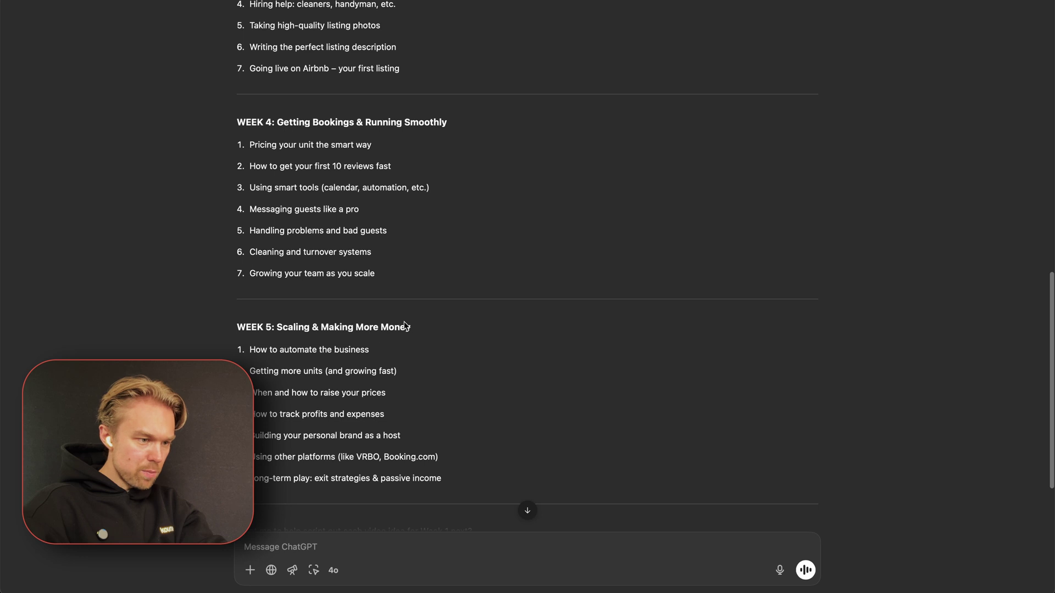
{"action": "left_click_drag", "start_coordinate": [418, 328], "coordinate": [214, 336]}
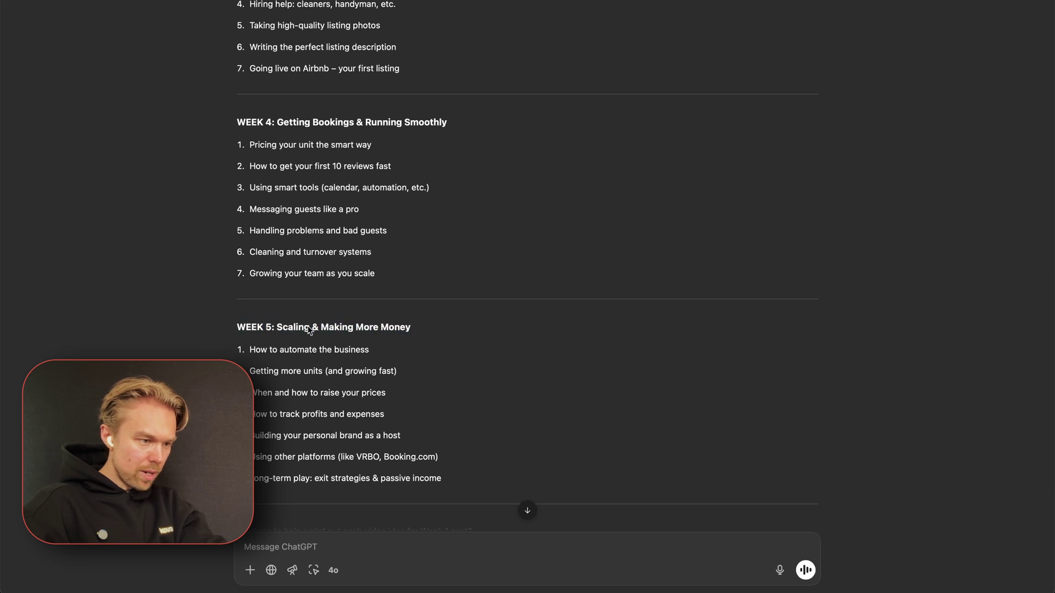
{"action": "left_click_drag", "start_coordinate": [309, 329], "coordinate": [253, 329]}
{"action": "key", "text": "super+c"}
{"action": "key", "text": "super+Tab"}
{"action": "key", "text": "super+v"}
{"action": "key", "text": "Return"}
{"action": "left_click", "coordinate": [85, 99]}
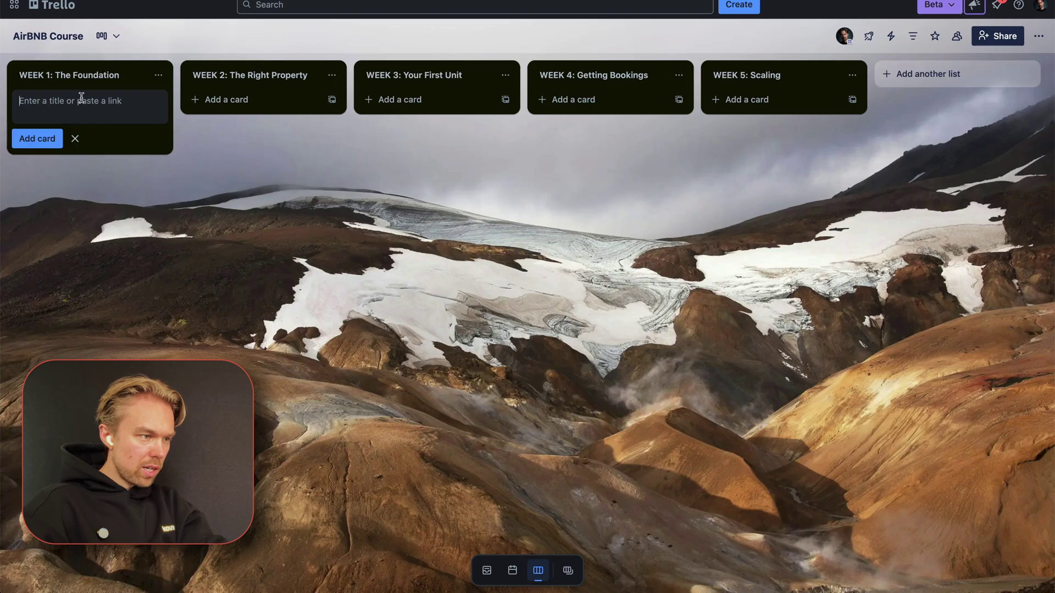
- Add card '1. What is Airbnb arbitrage and how it works' to the WEEK 1 list
{"action": "key", "text": "super+Tab"}
{"action": "scroll", "coordinate": [338, 228], "scroll_direction": "up", "scroll_amount": 3}
{"action": "scroll", "coordinate": [337, 228], "scroll_direction": "up", "scroll_amount": 6}
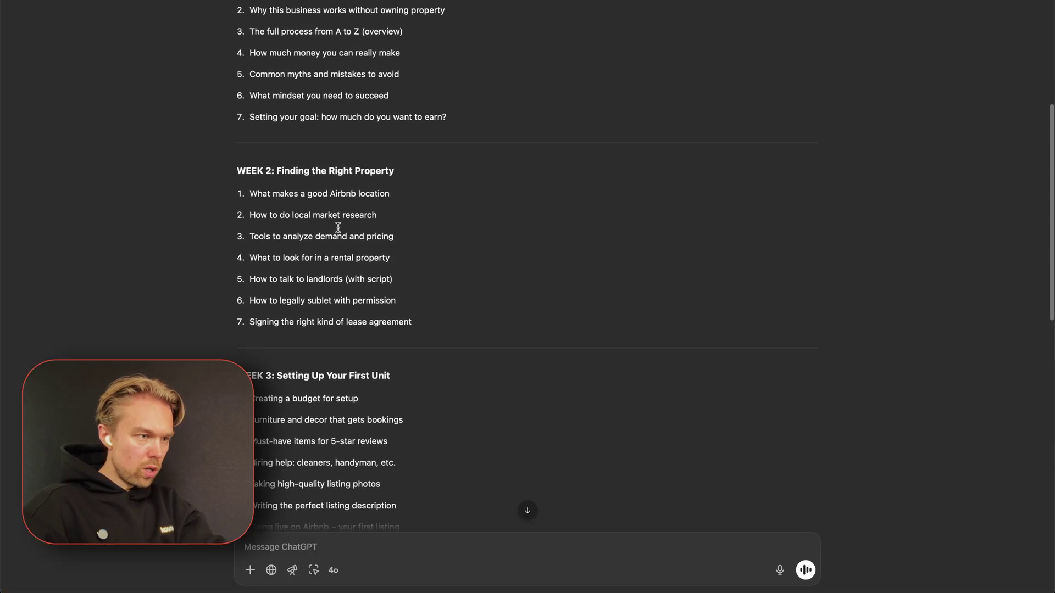
{"action": "triple_click", "coordinate": [348, 54]}
{"action": "key", "text": "super+c"}
{"action": "key", "text": "super+Tab"}
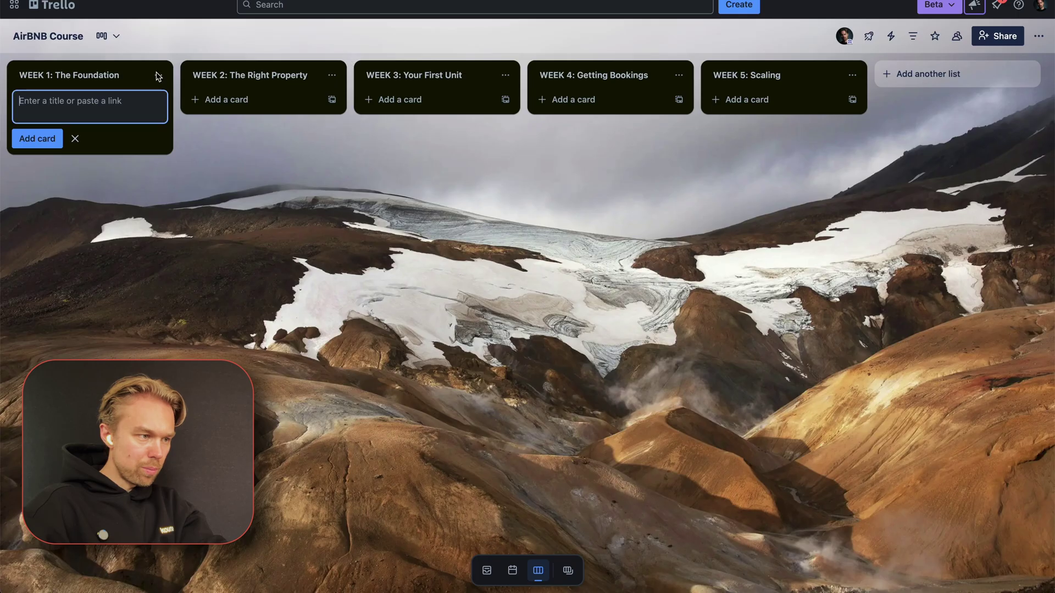
{"action": "key", "text": "super+v"}
{"action": "key", "text": "super+Up"}
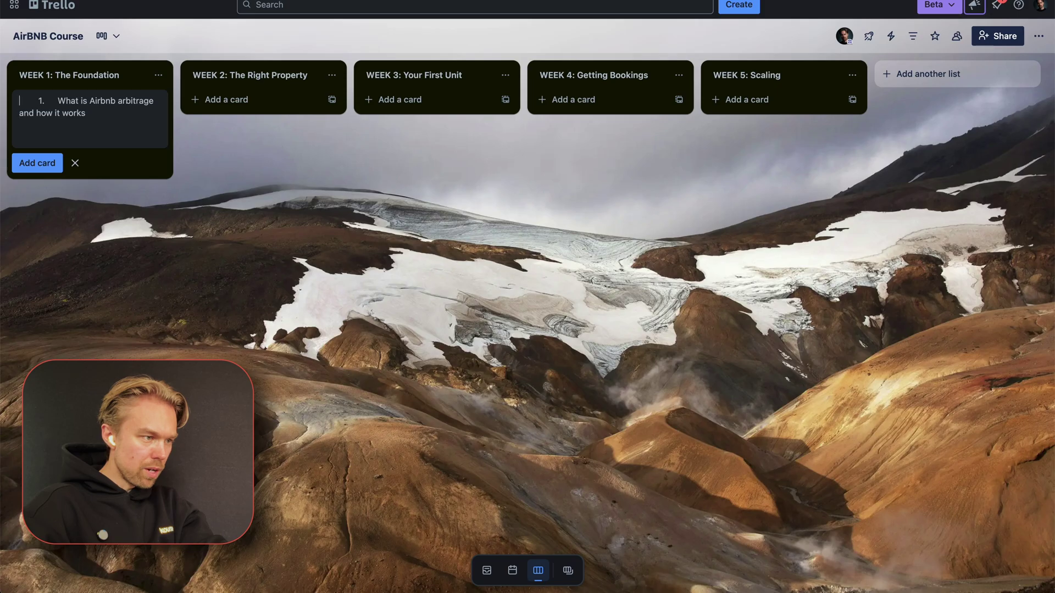
{"action": "key", "text": "Delete"}
{"action": "key", "text": "Delete"}
{"action": "key", "text": "Delete"}
{"action": "key", "text": "Delete"}
{"action": "type", "text": "1."}
{"action": "key", "text": "Return"}
- Add the second Week 1 topic as a card numbered '2.'
{"action": "key", "text": "super+Tab"}
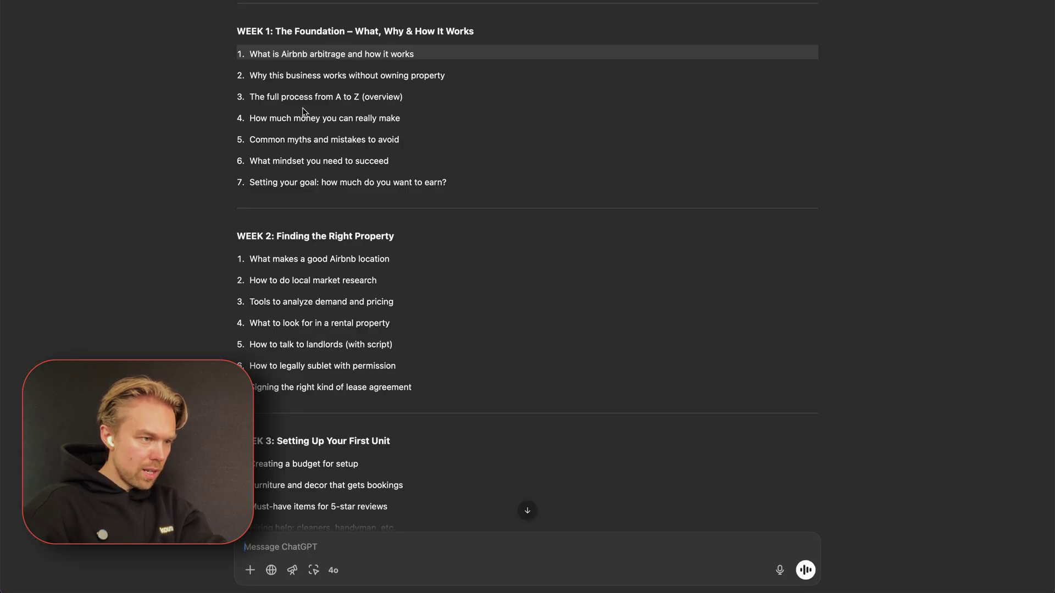
{"action": "triple_click", "coordinate": [322, 75]}
{"action": "key", "text": "super+c"}
{"action": "key", "text": "super+Tab"}
{"action": "key", "text": "super+v"}
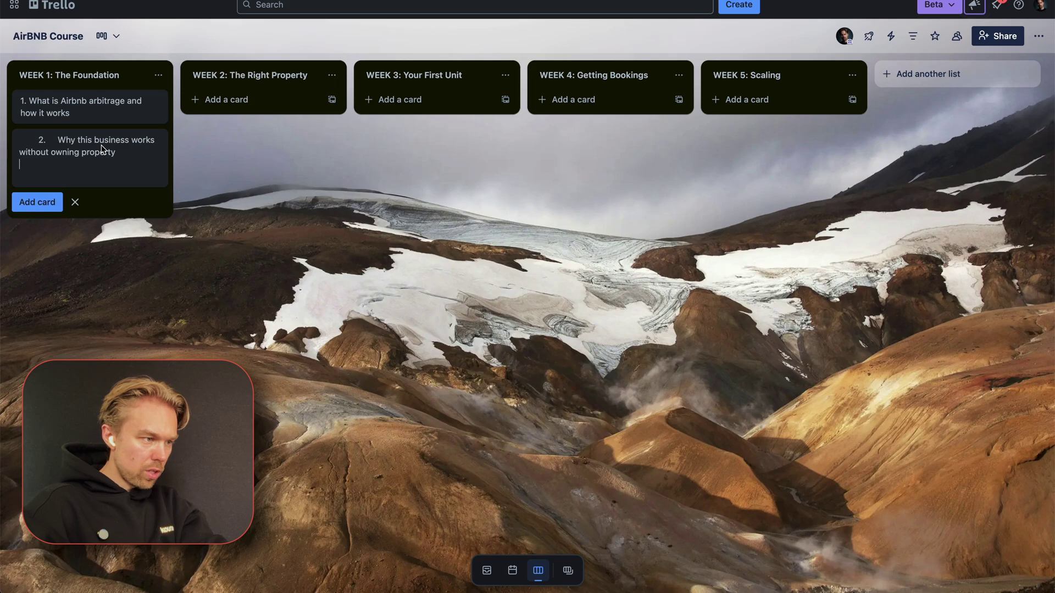
{"action": "key", "text": "BackSpace"}
{"action": "key", "text": "BackSpace"}
{"action": "key", "text": "BackSpace"}
{"action": "key", "text": "BackSpace"}
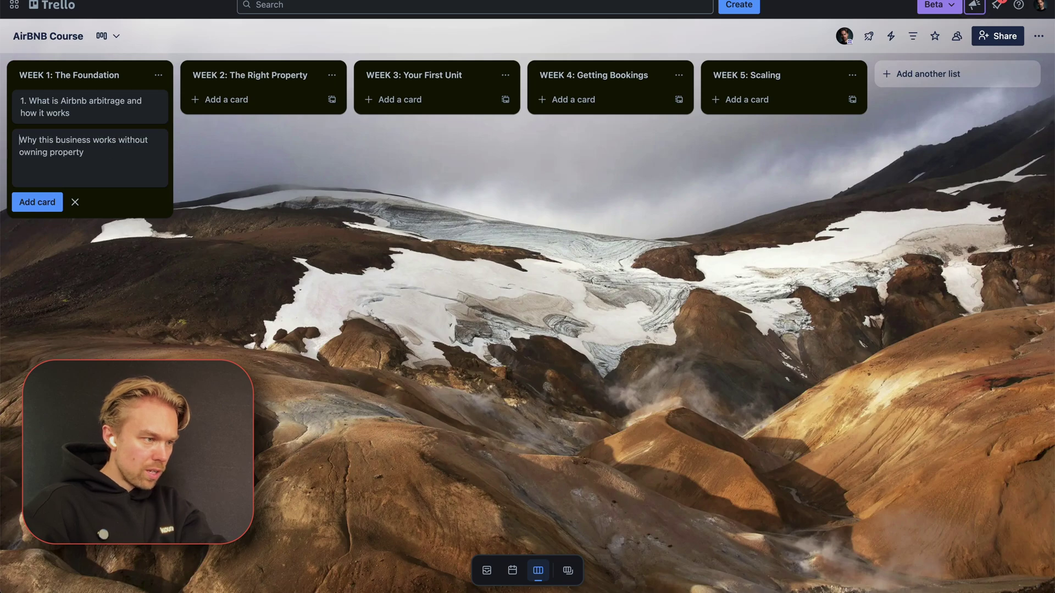
{"action": "type", "text": "2."}
{"action": "key", "text": "Return"}
- Add the third Week 1 topic as a card numbered '3.'
{"action": "key", "text": "super+Tab"}
{"action": "triple_click", "coordinate": [284, 98]}
{"action": "key", "text": "super+c"}
{"action": "key", "text": "super+Tab"}
{"action": "key", "text": "super+v"}
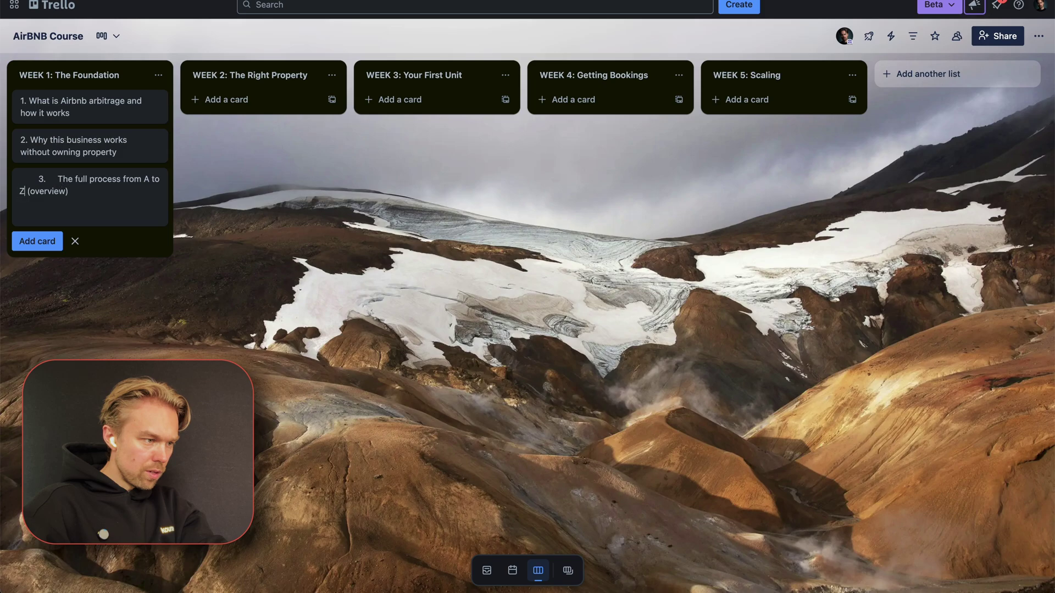
{"action": "key", "text": "alt+Left"}
{"action": "key", "text": "super+shift+Left"}
{"action": "key", "text": "BackSpace"}
{"action": "type", "text": "3."}
{"action": "key", "text": "Return"}
- Add card '4. How much money you can really make' to the WEEK 1 list
{"action": "key", "text": "super+Tab"}
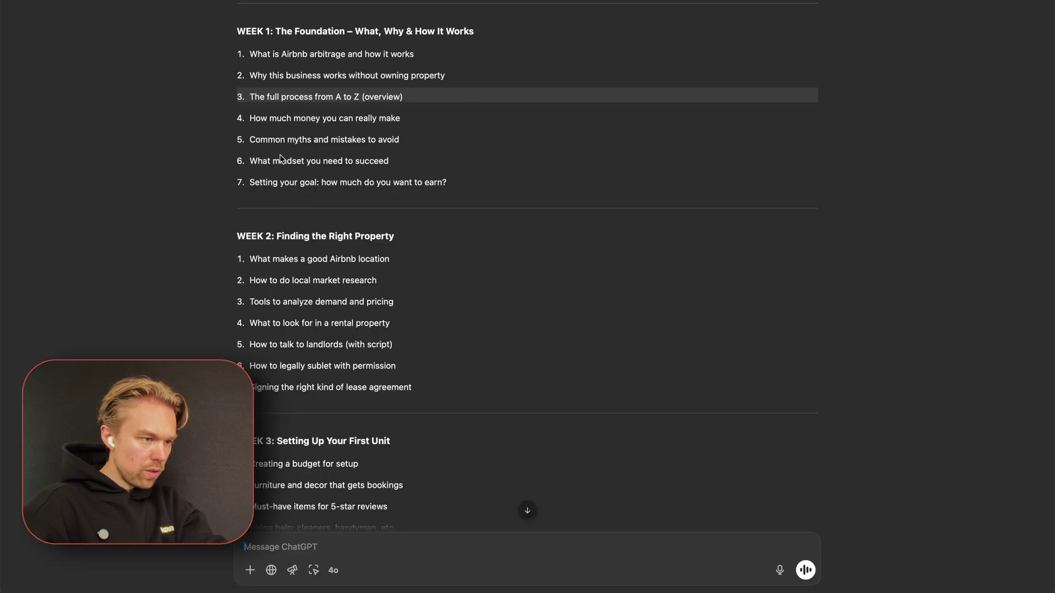
{"action": "triple_click", "coordinate": [278, 123]}
{"action": "key", "text": "super+c"}
{"action": "key", "text": "super+Tab"}
{"action": "key", "text": "super+v"}
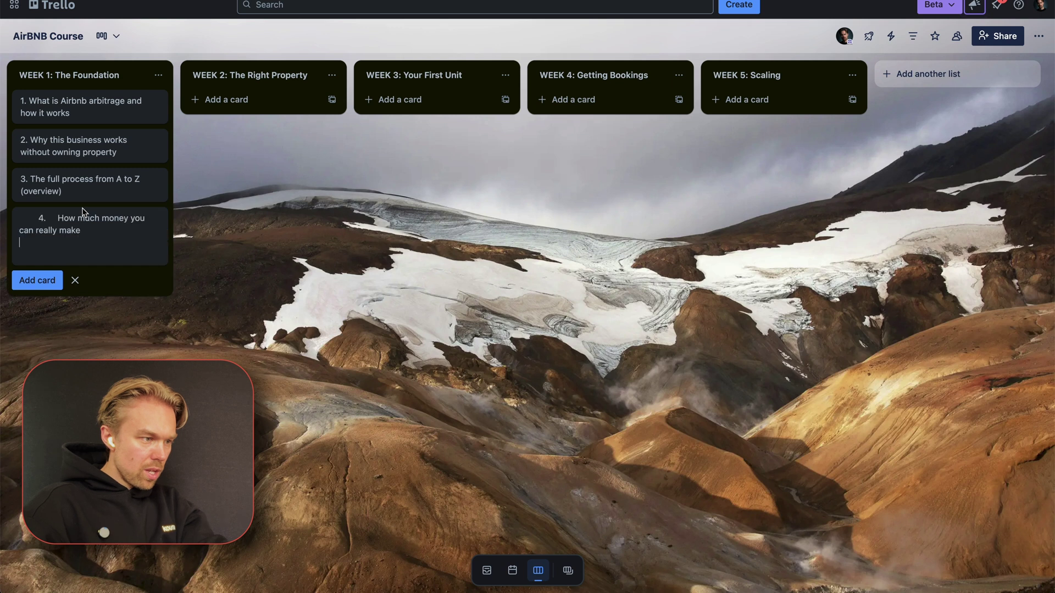
{"action": "key", "text": "super+shift+Left"}
{"action": "key", "text": "BackSpace"}
{"action": "type", "text": "4."}
{"action": "key", "text": "Return"}
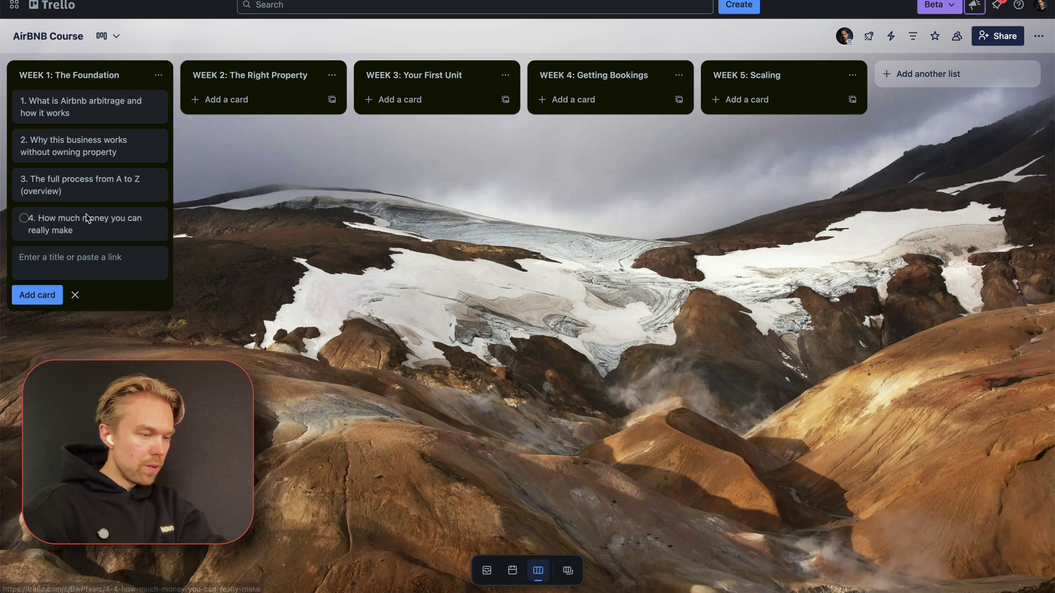
{"action": "key", "text": "super+Tab"}
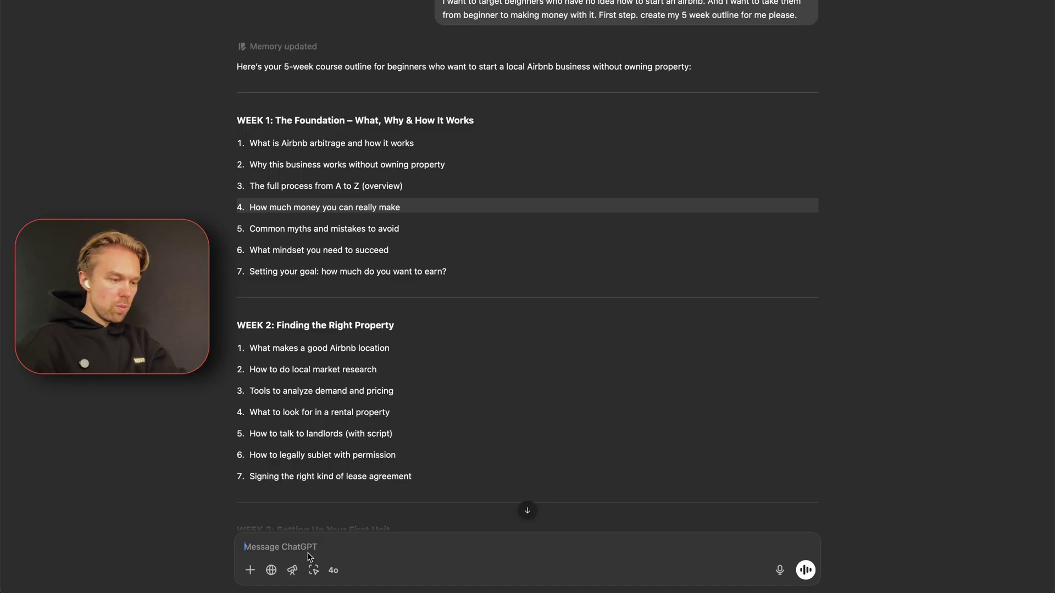
- Ask ChatGPT for 5 slide bullet points on 'What is Airbnb arbitrage and how it works'
{"action": "scroll", "coordinate": [335, 440], "scroll_direction": "down", "scroll_amount": 1}
{"action": "type", "text": "Ok"}
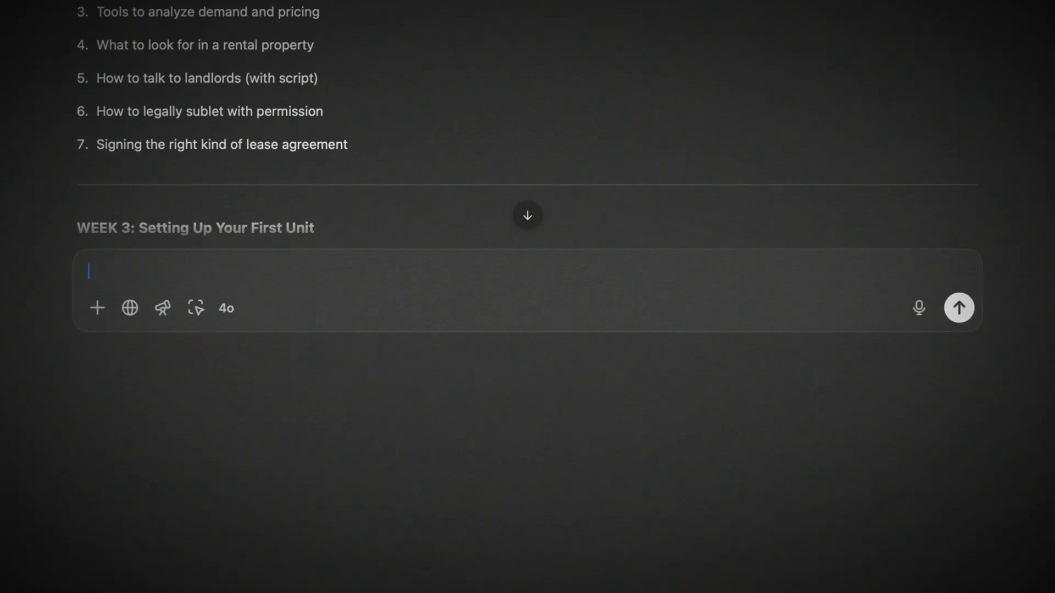
{"action": "type", "text": " amazing. Now"}
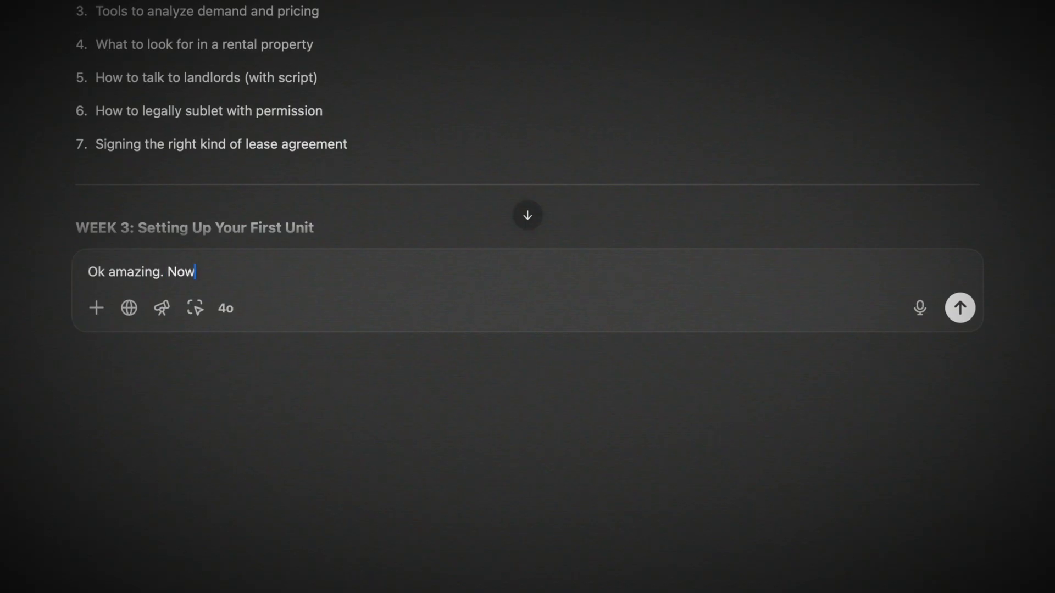
{"action": "type", "text": " I want you to c"}
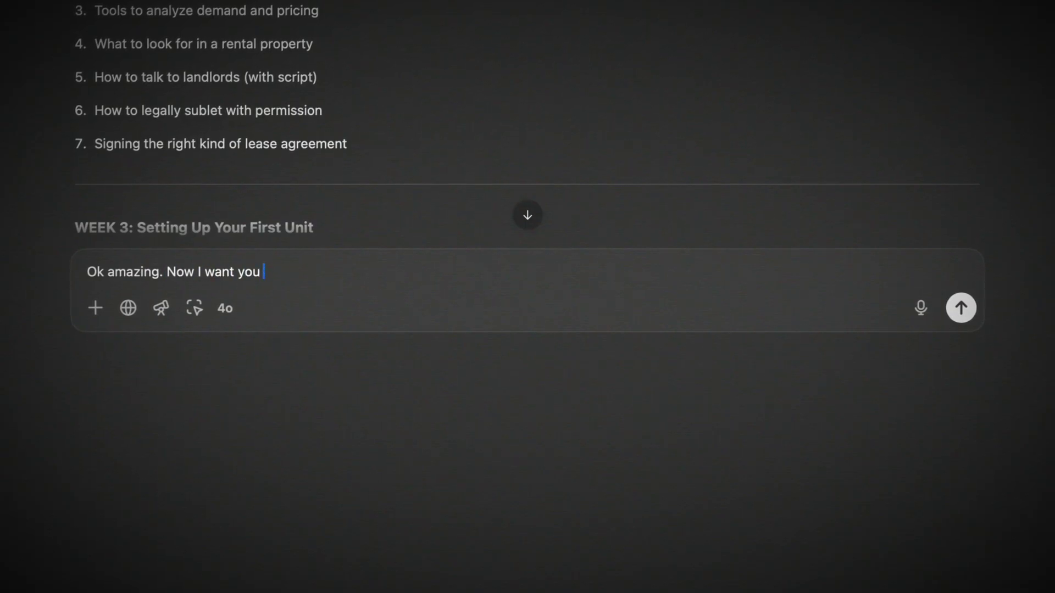
{"action": "type", "text": "reate 5 bullet points for this video:"}
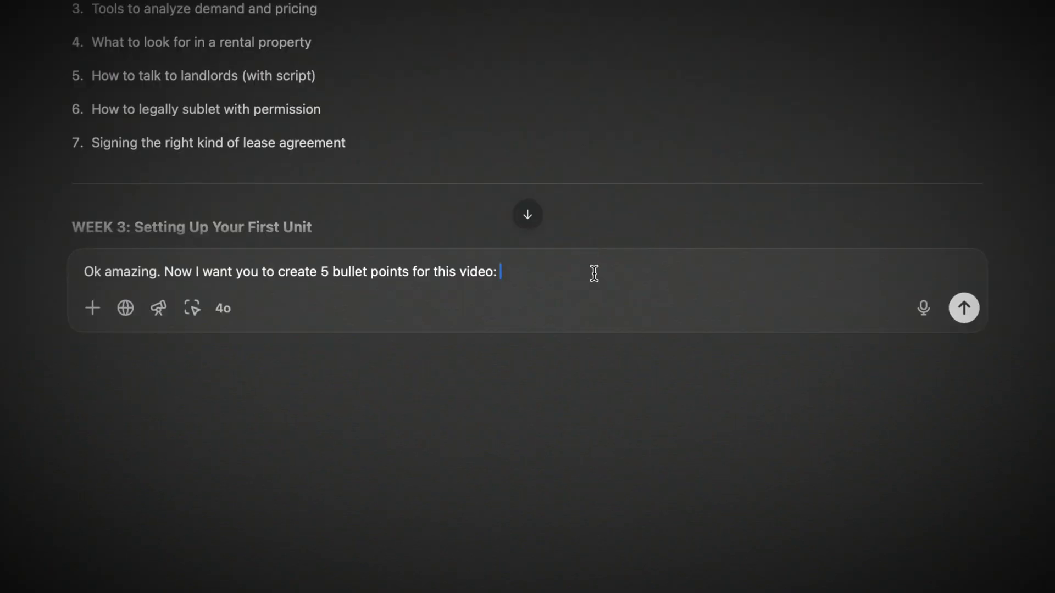
{"action": "key", "text": "ctrl+v"}
{"action": "type", "text": "I will use these bullet points for my slides in muy"}
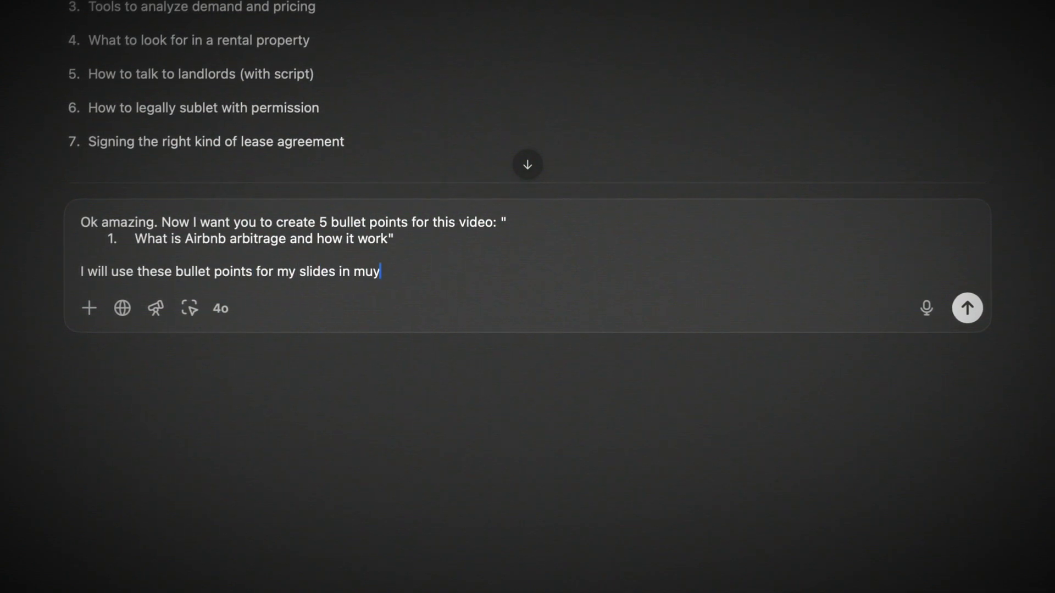
{"action": "key", "text": "BackSpace"}
{"action": "key", "text": "BackSpace"}
{"action": "type", "text": "y cour"}
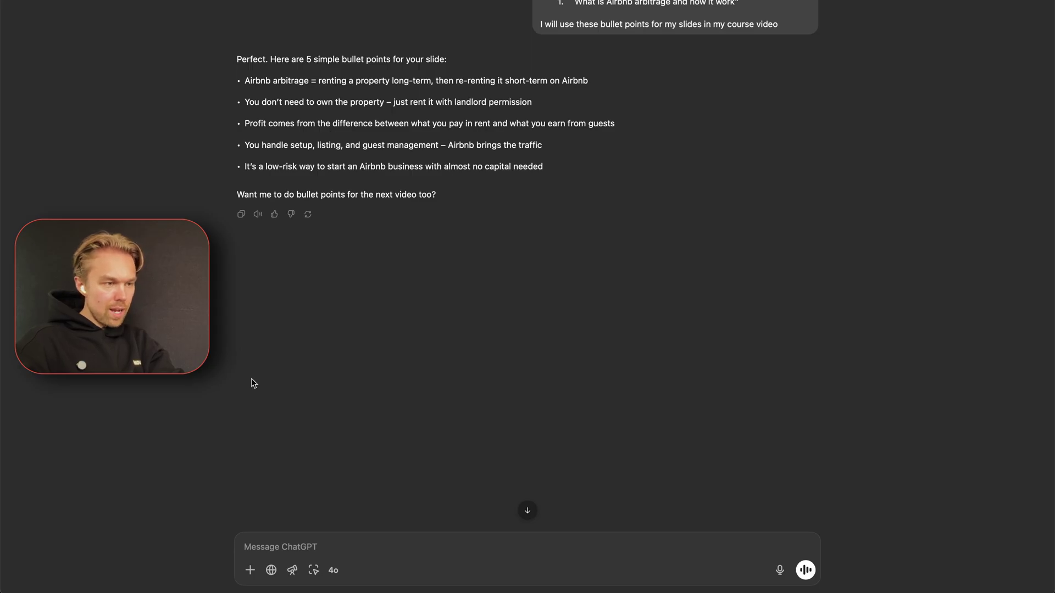
- Ask ChatGPT to turn each bullet into a short presentation title to break down further
{"action": "left_click", "coordinate": [293, 548]}
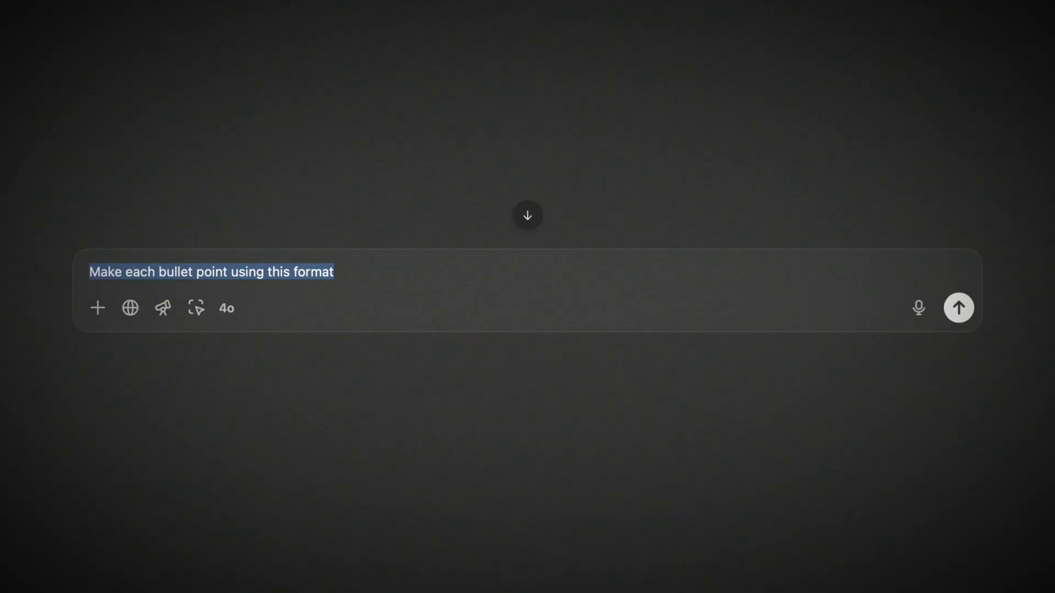
{"action": "type", "text": "Make each bullet point shorter. It sh"}
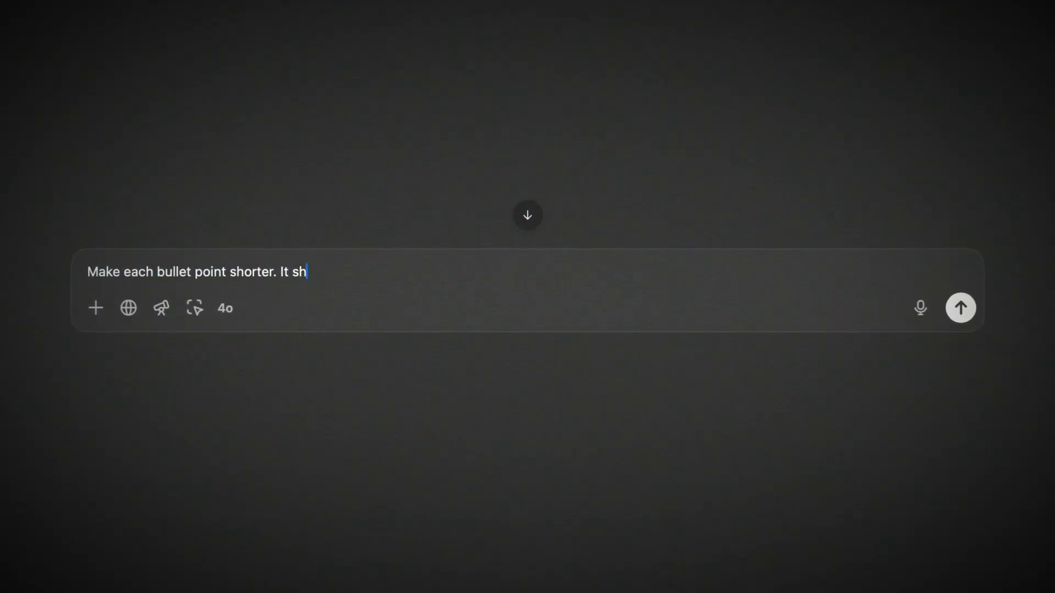
{"action": "type", "text": " title I can have on my"}
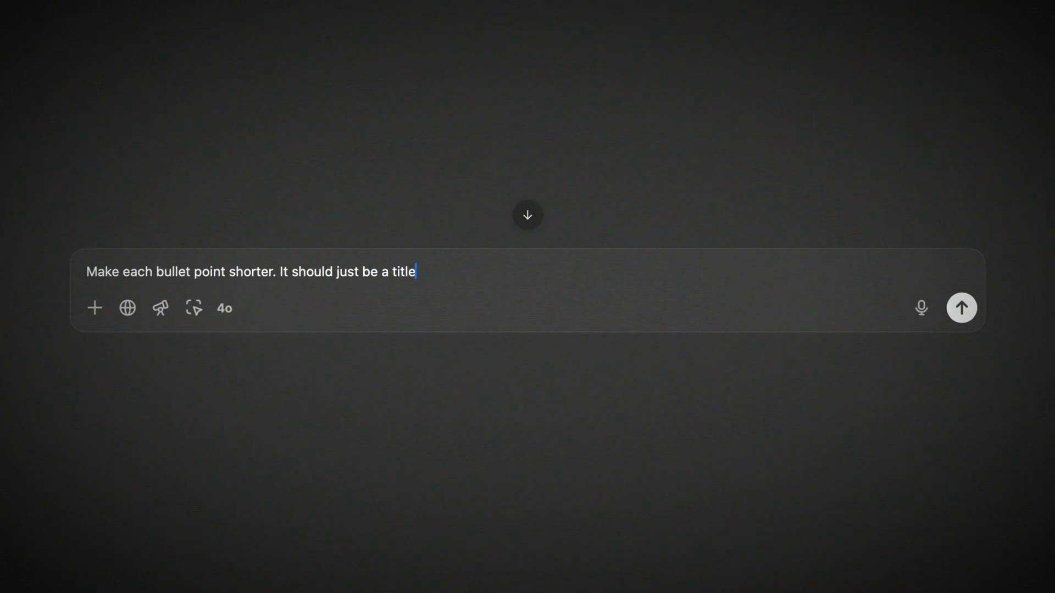
{"action": "key", "text": "shift+alt+Left"}
{"action": "key", "text": "shift+alt+Left"}
{"action": "type", "text": "in myu"}
{"action": "key", "text": "BackSpace"}
{"action": "type", "text": "presentation. It's a"}
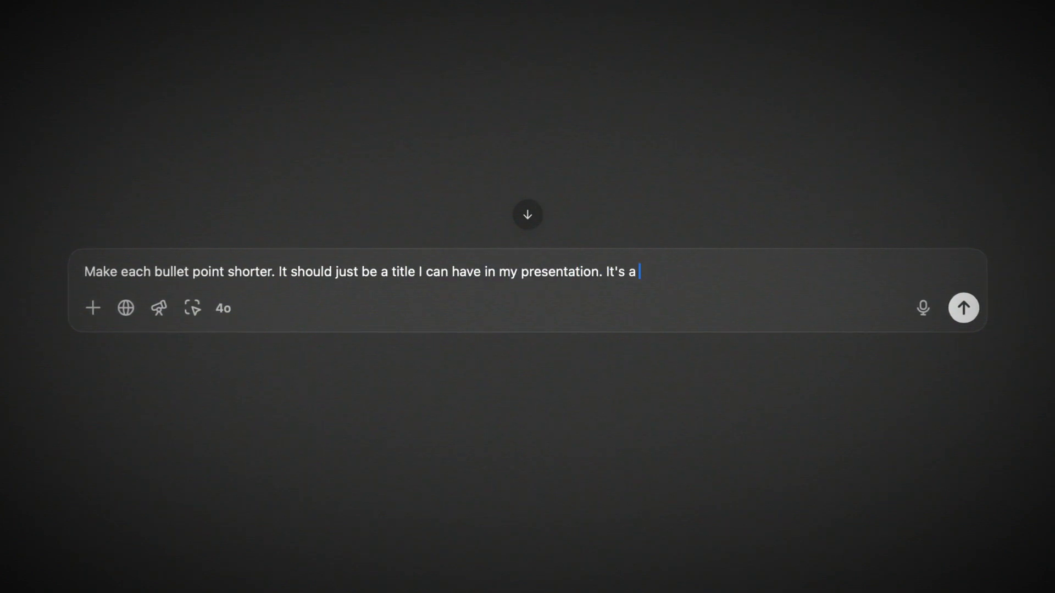
{"action": "type", "text": "topic that I"}
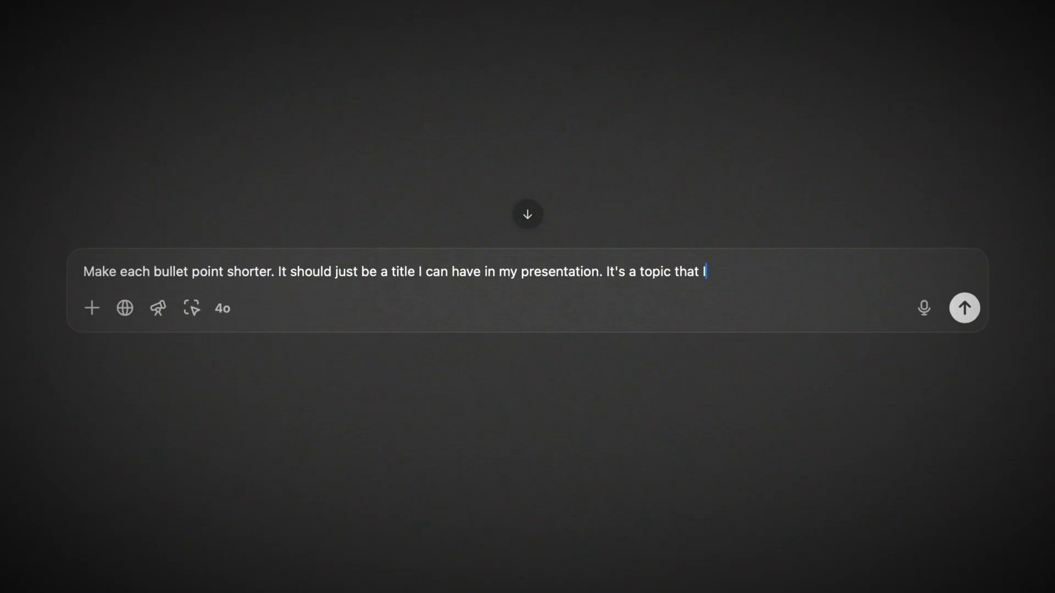
{"action": "type", "text": " will break down further."}
{"action": "key", "text": "Return"}
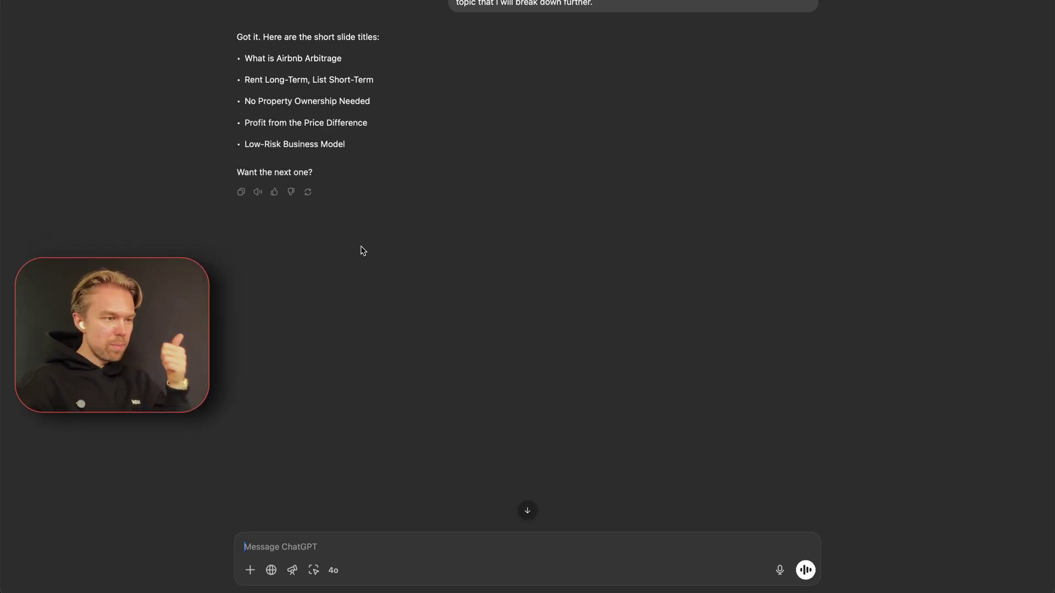
- Save the five slide titles as a bulleted description on card '1. What is Airbnb arbitrage and how it works'
{"action": "left_click_drag", "start_coordinate": [358, 146], "coordinate": [234, 63]}
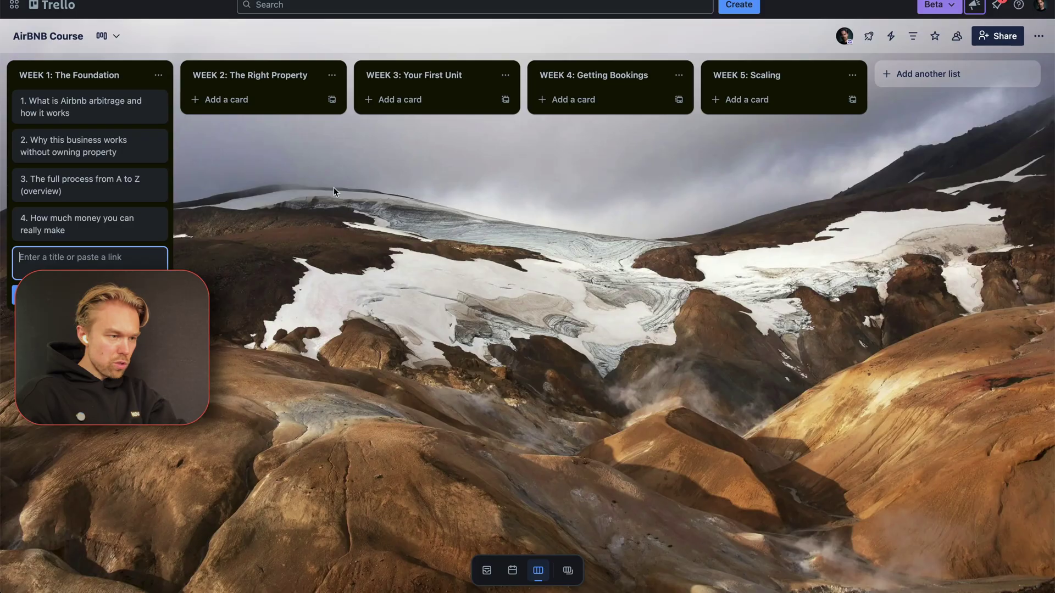
{"action": "left_click", "coordinate": [52, 107]}
{"action": "left_click", "coordinate": [478, 165]}
{"action": "left_click", "coordinate": [432, 159]}
{"action": "left_click", "coordinate": [406, 203]}
{"action": "key", "text": "super+v"}
{"action": "left_click", "coordinate": [354, 328]}
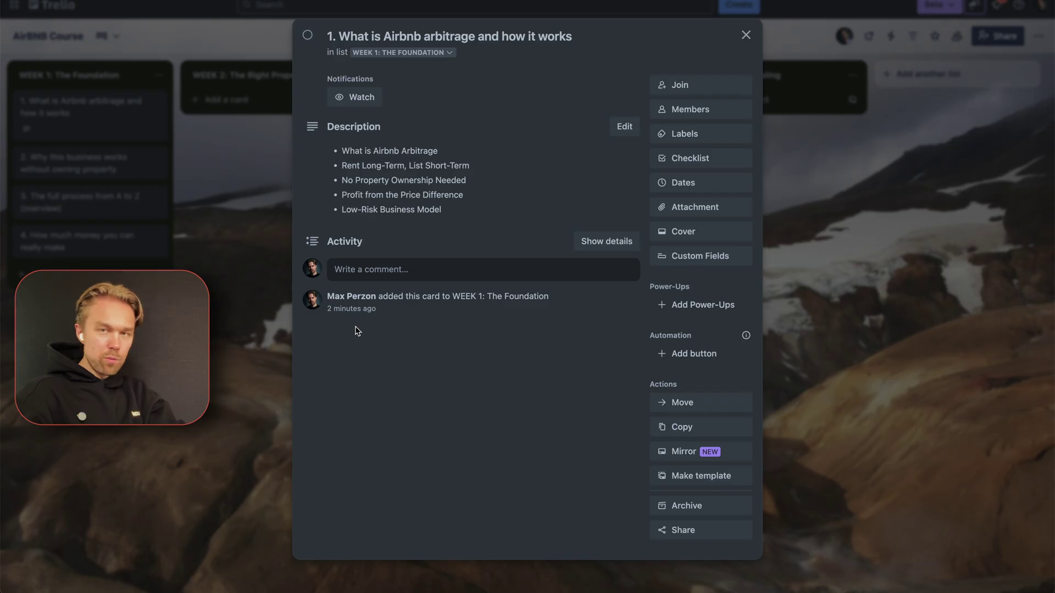
{"action": "key", "text": "Escape"}
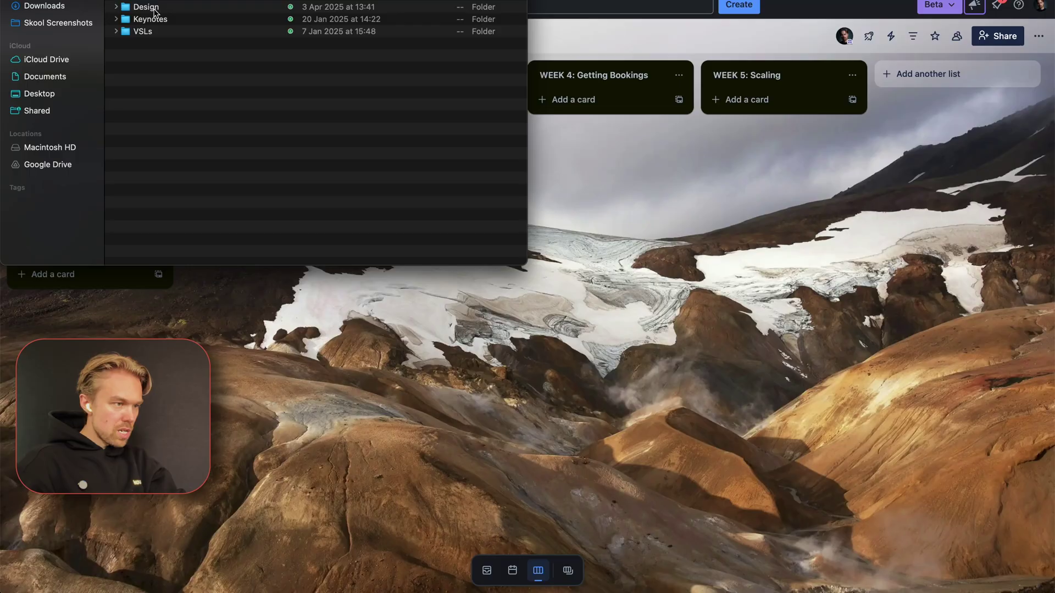
- Open the Kourse Template presentation from the Keynotes folder and hide the side panel
{"action": "key", "text": "super+Up"}
{"action": "double_click", "coordinate": [153, 8]}
{"action": "left_click", "coordinate": [157, 44]}
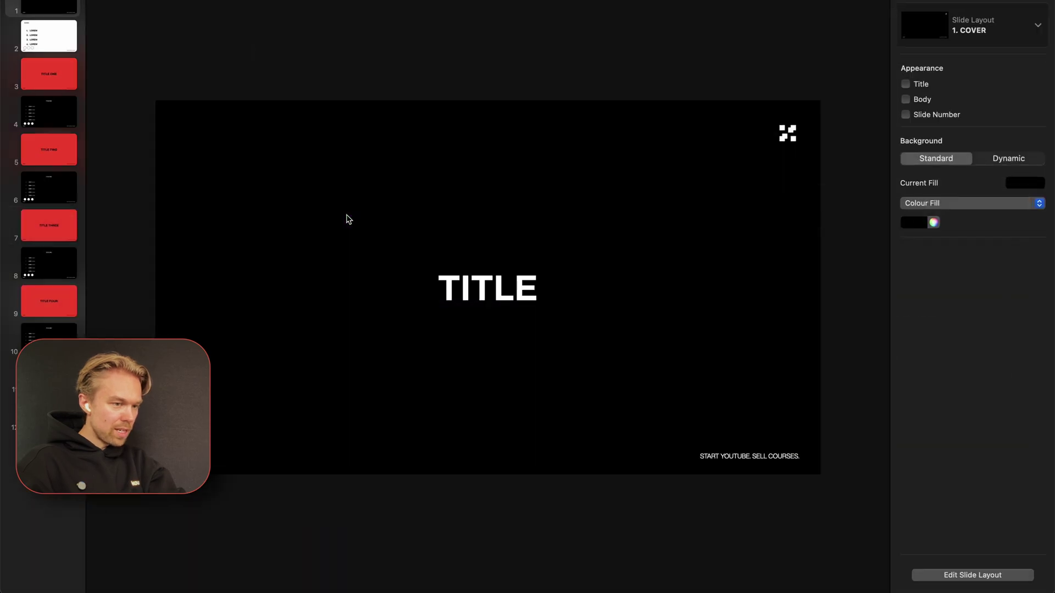
{"action": "key", "text": "super+Tab"}
{"action": "key", "text": "alt+super+i"}
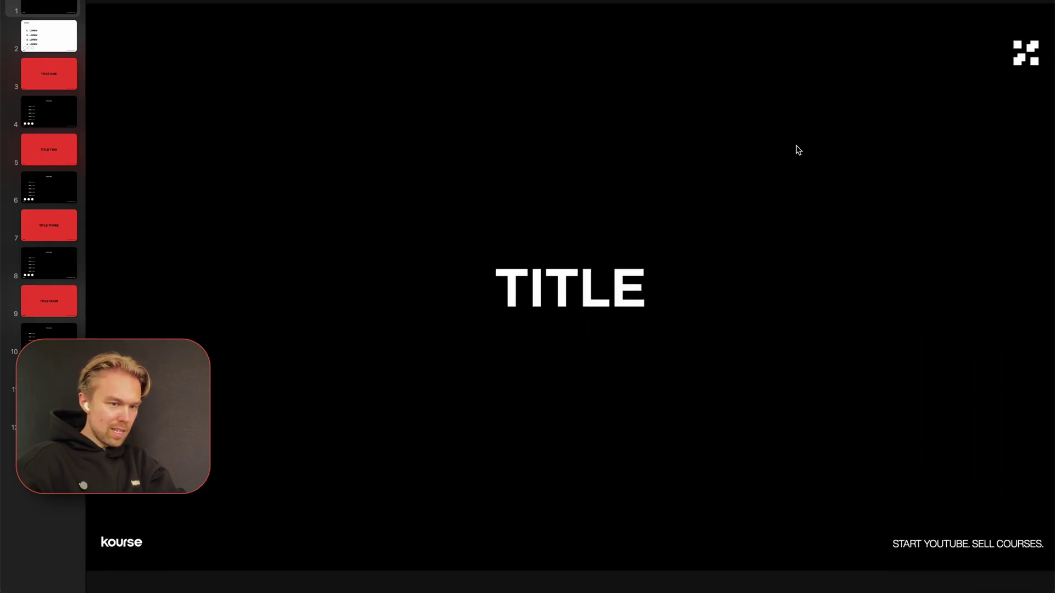
- Copy the title of the first WEEK 1 card on the Trello board
{"action": "key", "text": "super+Tab"}
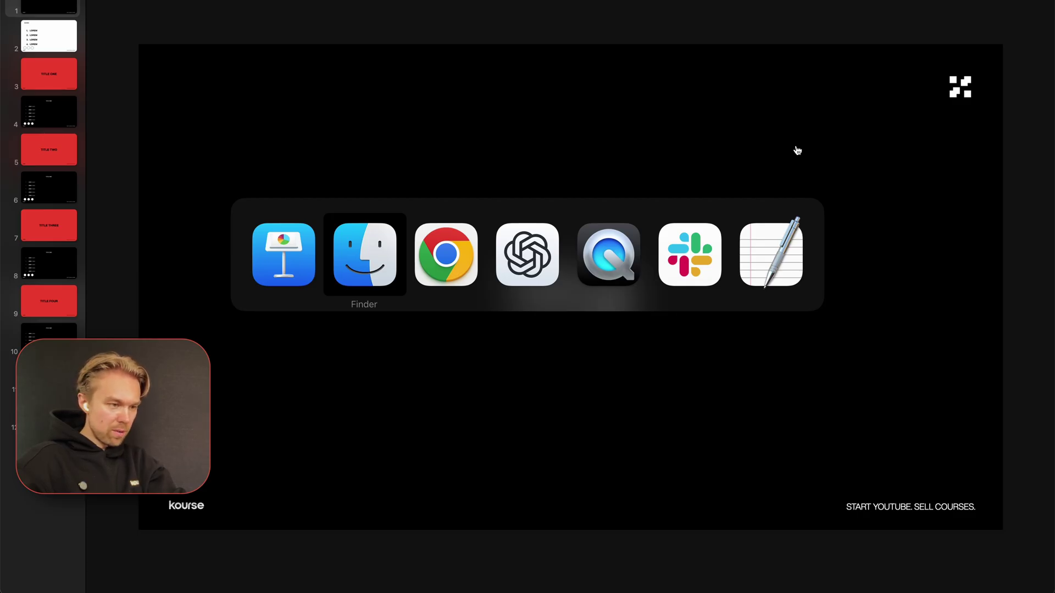
{"action": "key", "text": "super+Tab"}
{"action": "key", "text": "super+Tab"}
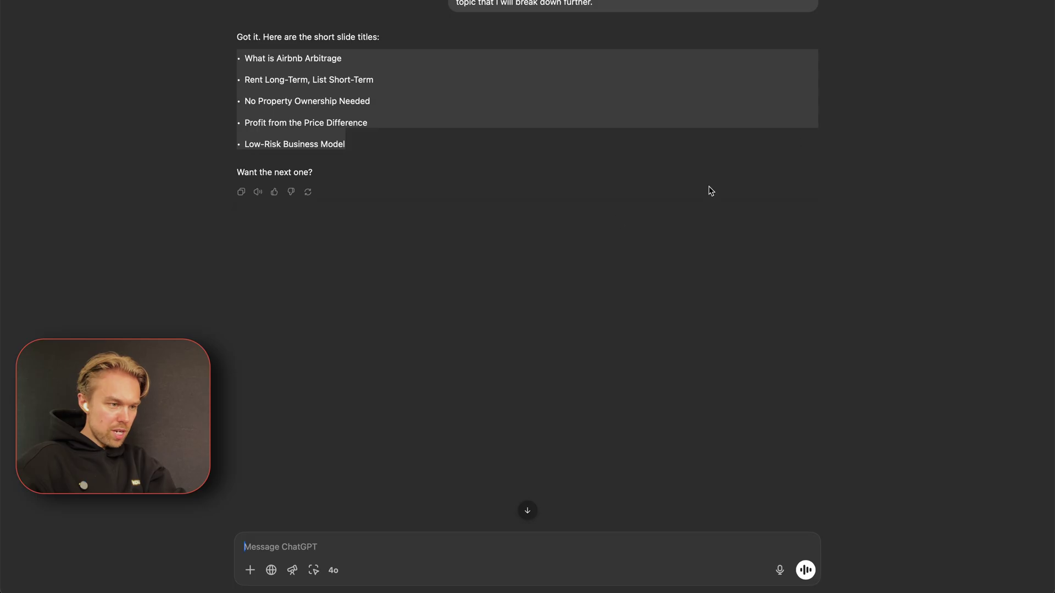
{"action": "key", "text": "super+Tab"}
{"action": "key", "text": "super+Tab"}
{"action": "key", "text": "super+Tab"}
{"action": "key", "text": "super+Tab"}
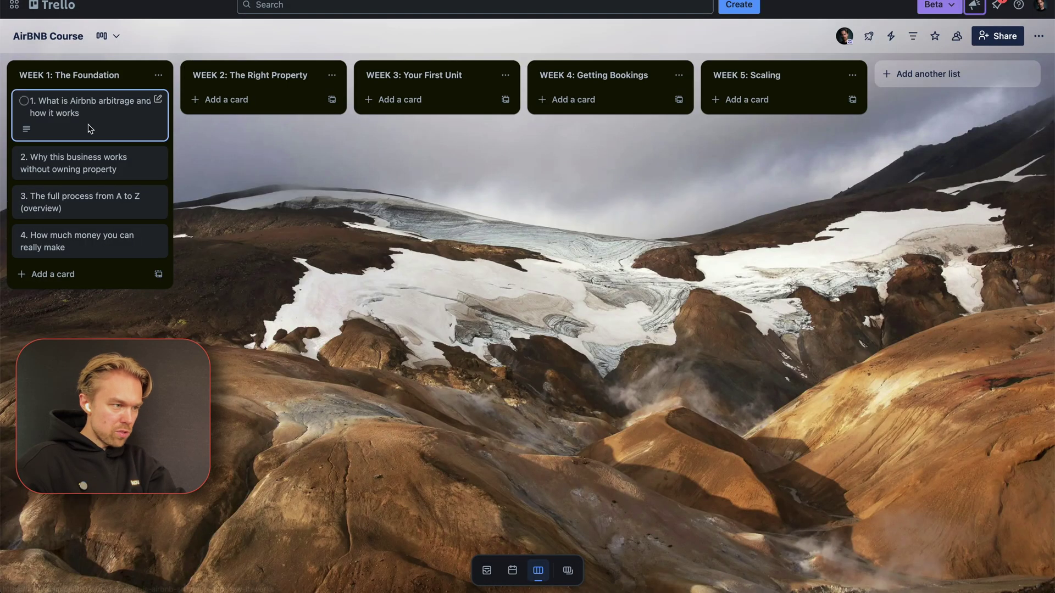
{"action": "left_click", "coordinate": [101, 110]}
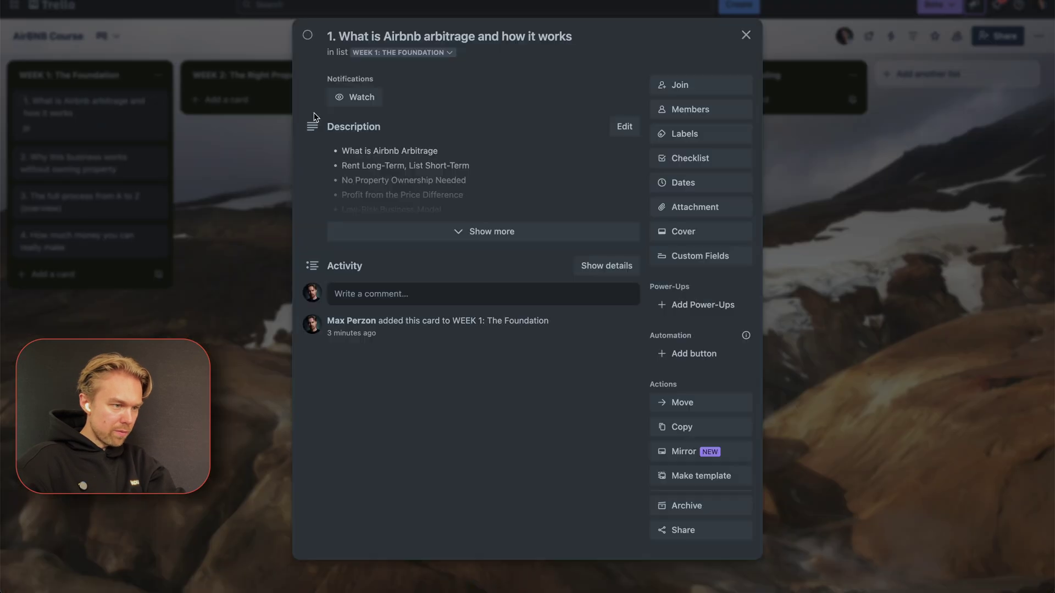
{"action": "left_click", "coordinate": [406, 36]}
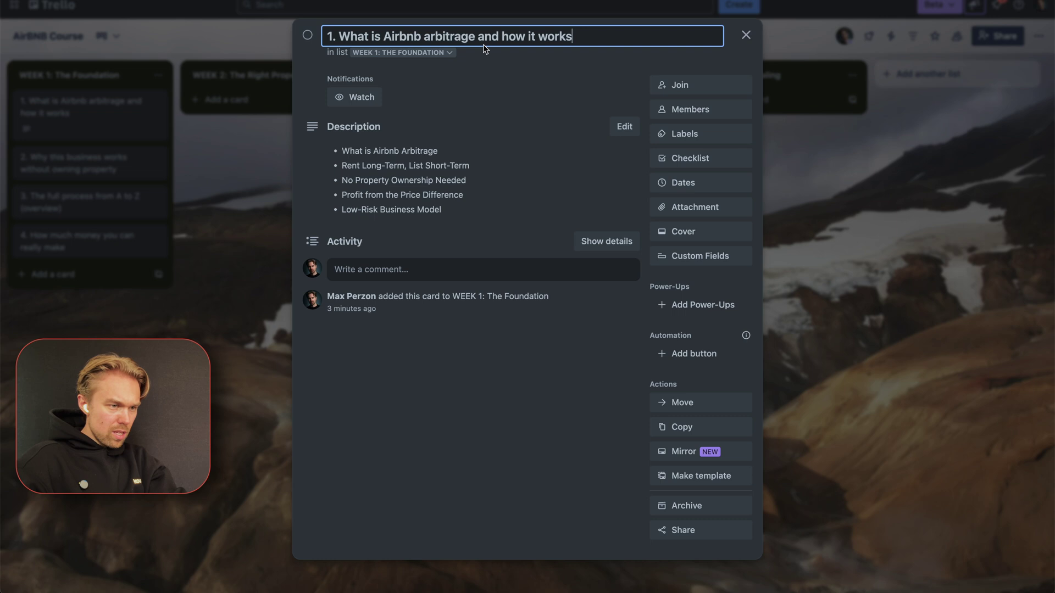
{"action": "left_click_drag", "start_coordinate": [572, 36], "coordinate": [332, 36]}
{"action": "key", "text": "super+c"}
{"action": "key", "text": "super+Tab"}
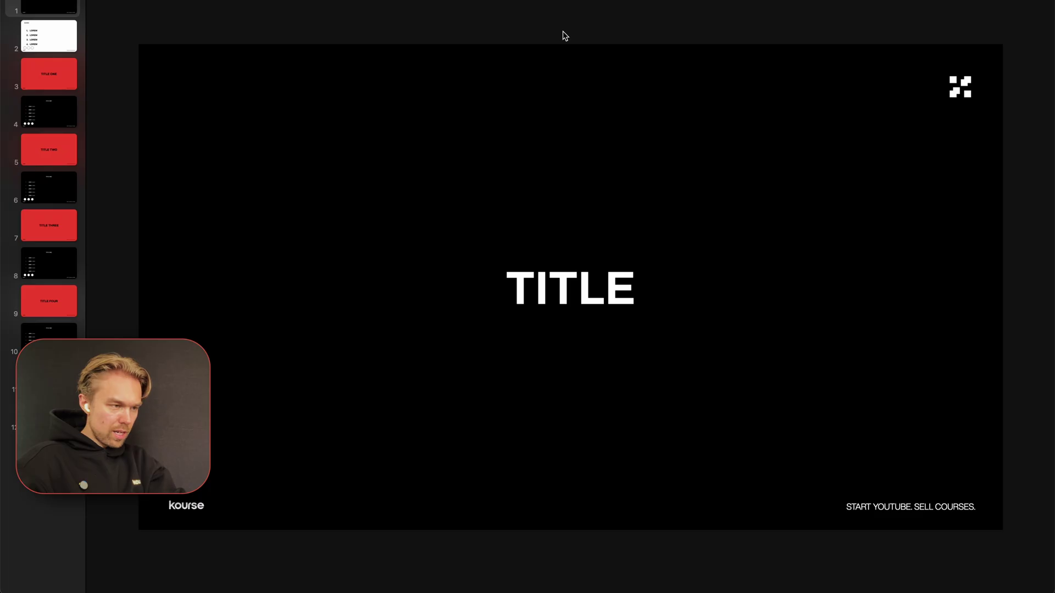
- Replace TITLE on slide 1 with 'What is Airbnb arbitrage and how it works'
{"action": "double_click", "coordinate": [568, 268]}
{"action": "key", "text": "super+v"}
{"action": "left_click", "coordinate": [621, 401]}
{"action": "left_click", "coordinate": [47, 44]}
{"action": "key", "text": "super+Tab"}
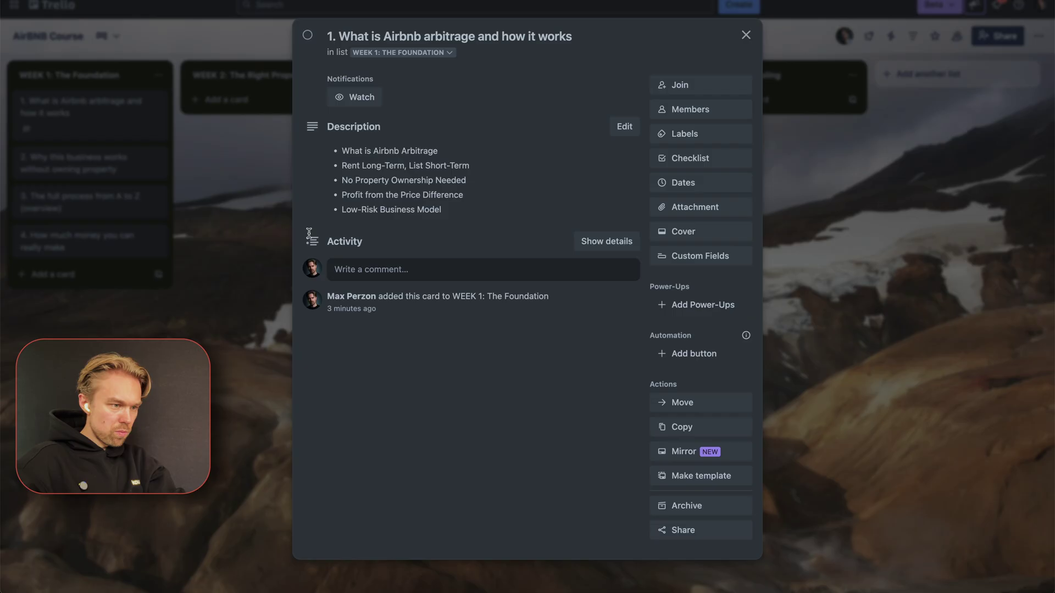
{"action": "triple_click", "coordinate": [387, 185]}
- Replace the four LOREM agenda lines with the Trello description bullets as plain text
{"action": "left_click_drag", "start_coordinate": [446, 208], "coordinate": [340, 151]}
{"action": "key", "text": "super+c"}
{"action": "key", "text": "super+Tab"}
{"action": "double_click", "coordinate": [367, 204]}
{"action": "key", "text": "super+a"}
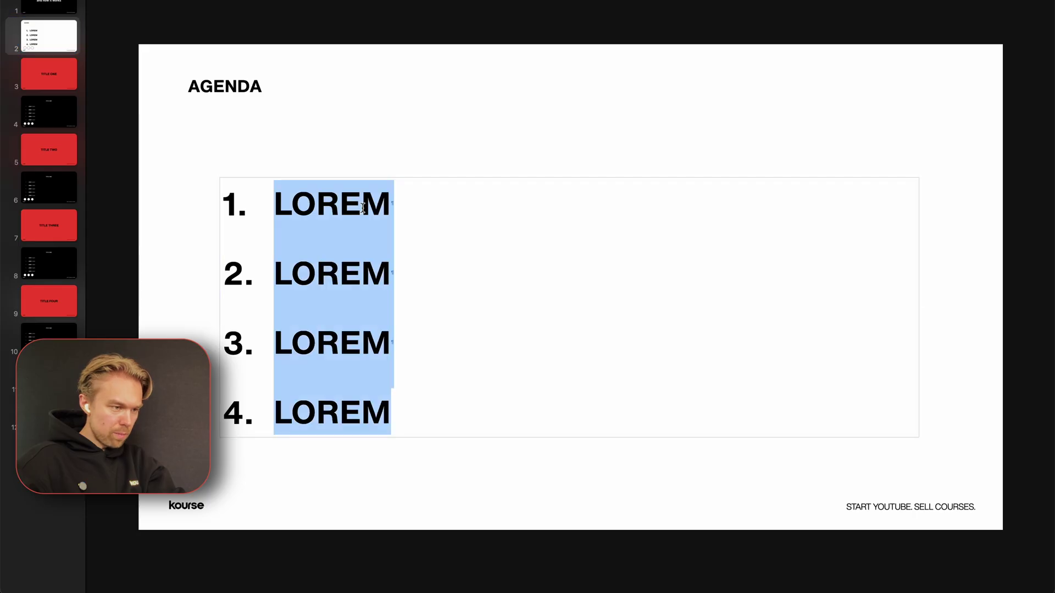
{"action": "key", "text": "super+v"}
{"action": "key", "text": "super+z"}
{"action": "key", "text": "super+Tab"}
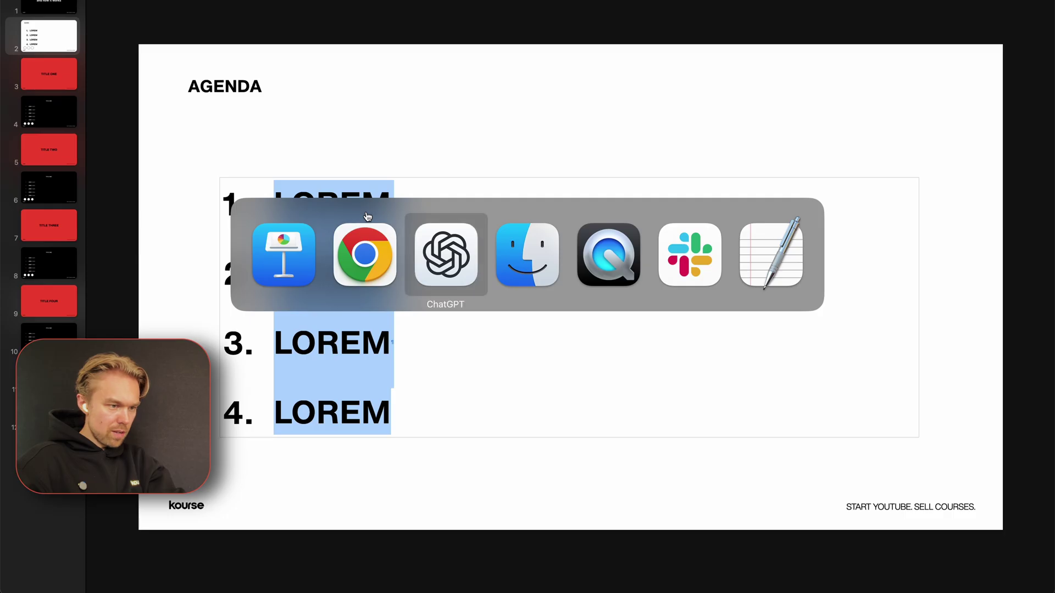
{"action": "key", "text": "super+t"}
{"action": "key", "text": "super+v"}
{"action": "key", "text": "super+a"}
{"action": "key", "text": "super+c"}
{"action": "key", "text": "super+Tab"}
{"action": "key", "text": "super+v"}
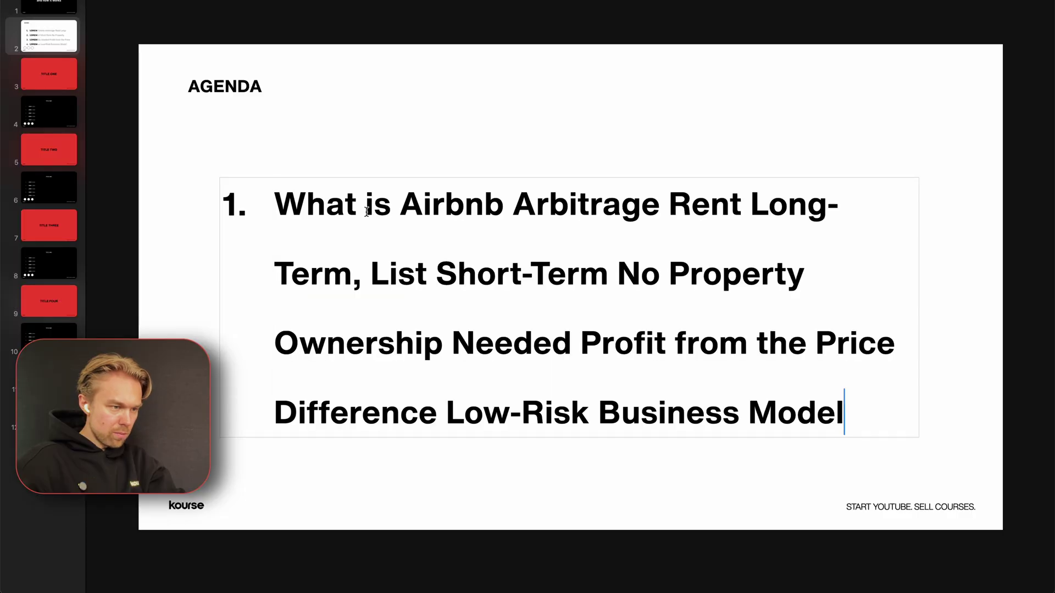
- Split the pasted text into five numbered items, 'What is Airbnb Arbitrage' through 'Low-Risk Business Model'
{"action": "left_click", "coordinate": [672, 202]}
{"action": "key", "text": "Return"}
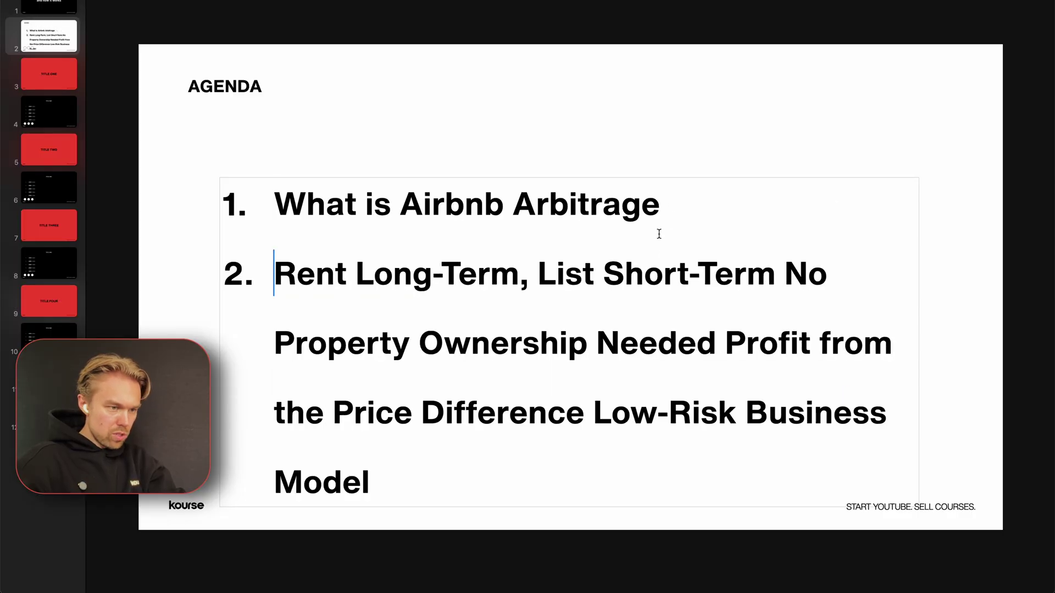
{"action": "left_click", "coordinate": [764, 283]}
{"action": "key", "text": "Right"}
{"action": "key", "text": "Return"}
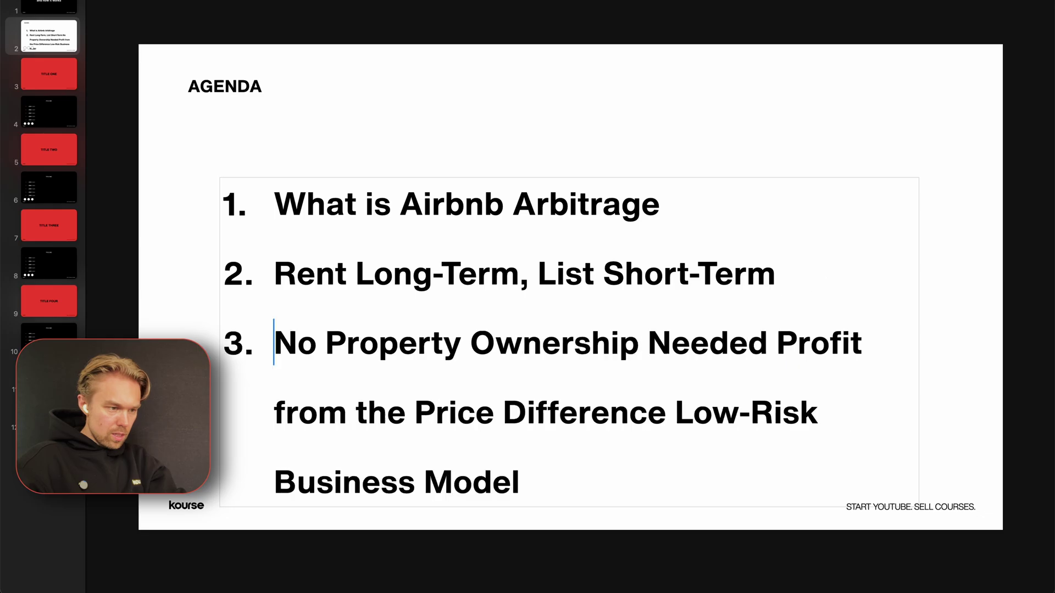
{"action": "key", "text": "super+Tab"}
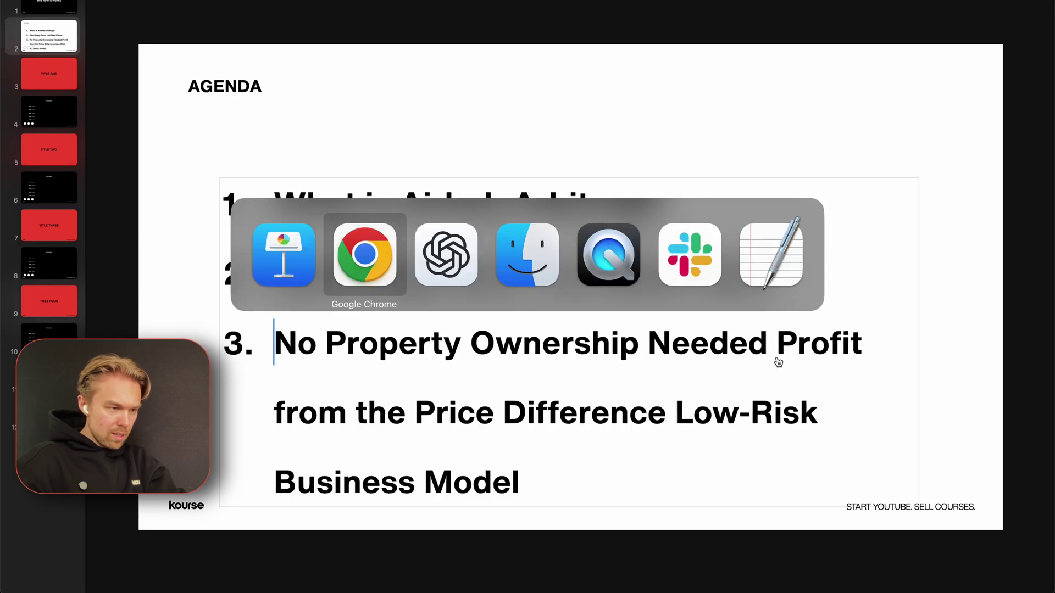
{"action": "key", "text": "super+Tab"}
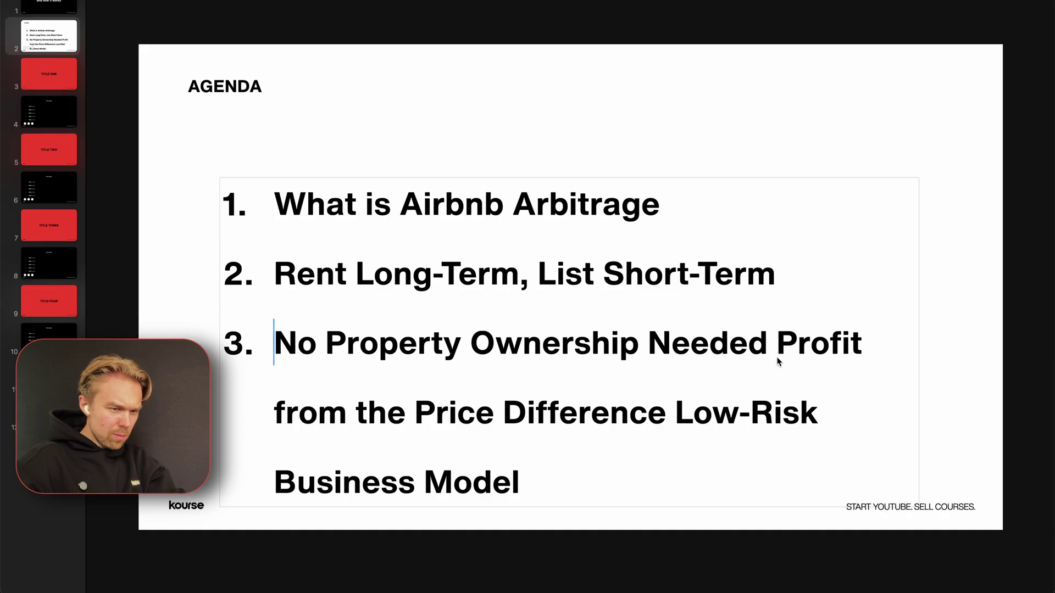
{"action": "left_click", "coordinate": [778, 348]}
{"action": "key", "text": "Return"}
{"action": "left_click", "coordinate": [772, 423]}
{"action": "key", "text": "Return"}
{"action": "key", "text": "super+Tab"}
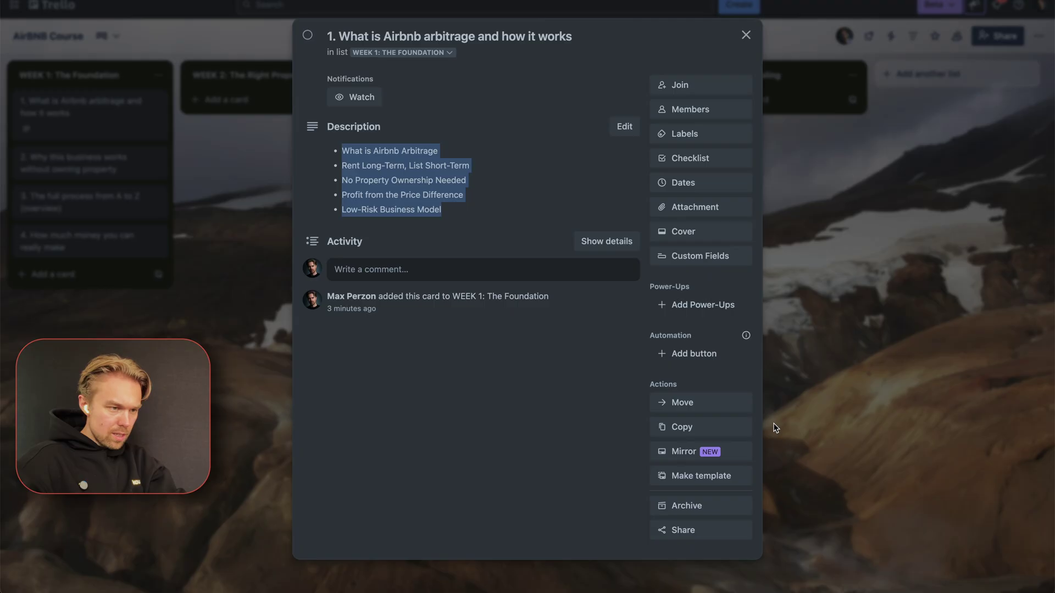
{"action": "key", "text": "super+Tab"}
- Reduce the line spacing of the whole five-item agenda list
{"action": "key", "text": "super+a"}
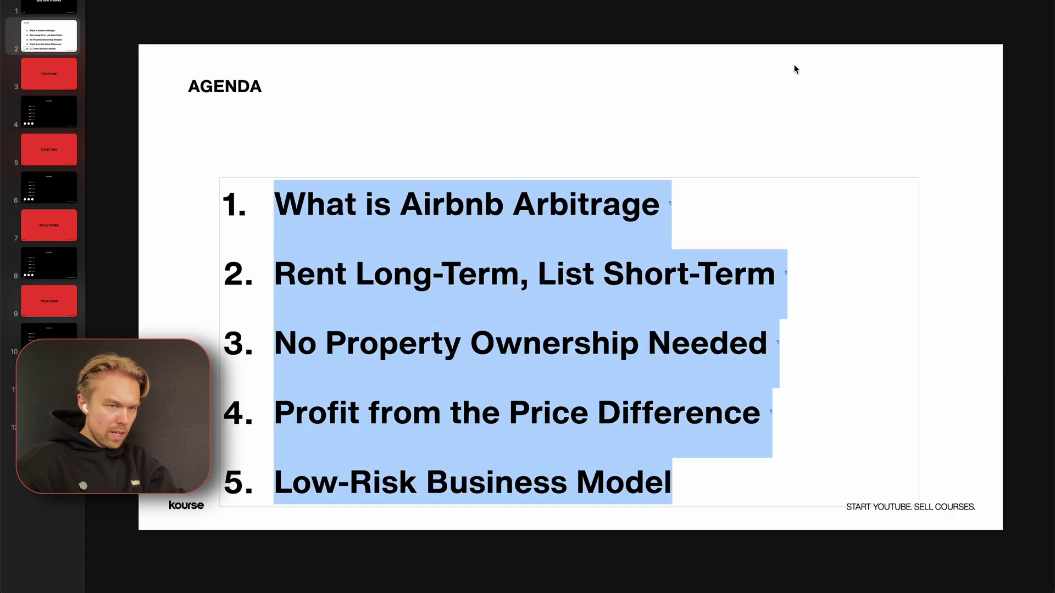
{"action": "key", "text": "alt+super+i"}
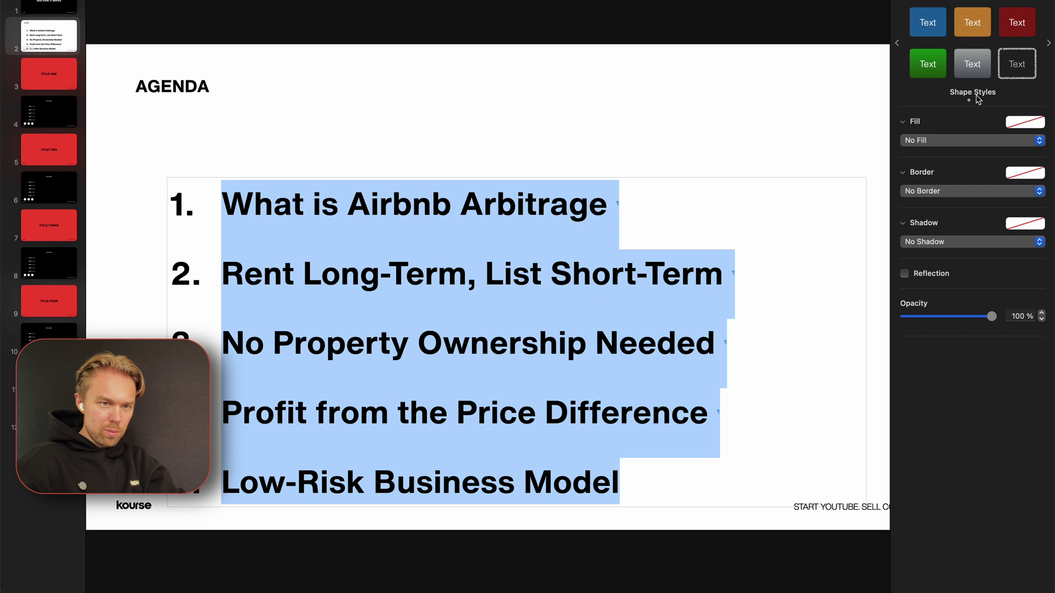
{"action": "left_click", "coordinate": [964, 1]}
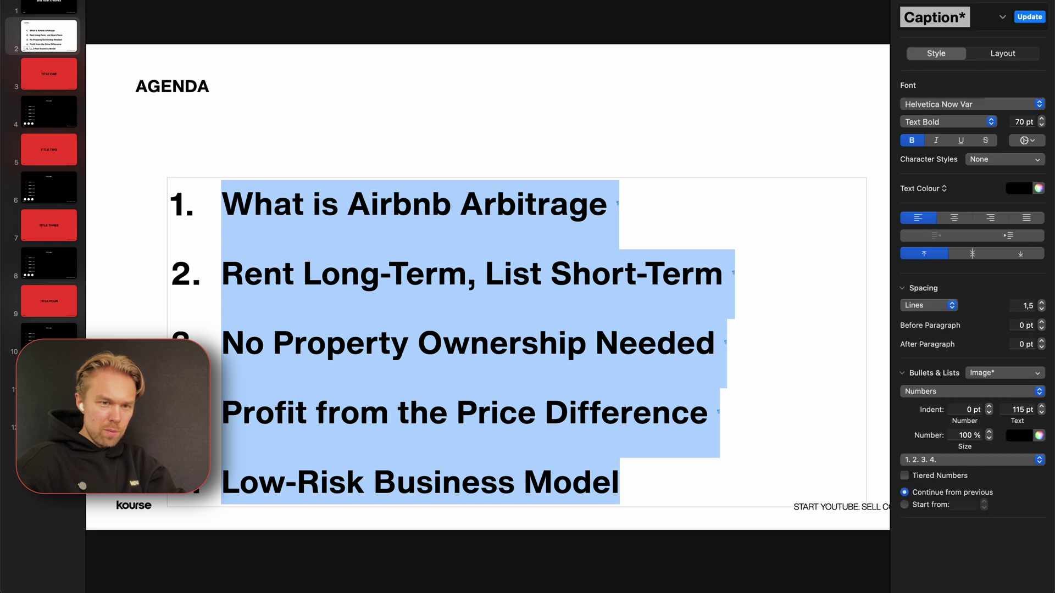
{"action": "left_click", "coordinate": [1041, 312]}
{"action": "left_click", "coordinate": [1041, 312]}
{"action": "left_click", "coordinate": [1041, 311]}
{"action": "left_click", "coordinate": [791, 424]}
{"action": "left_click", "coordinate": [725, 489]}
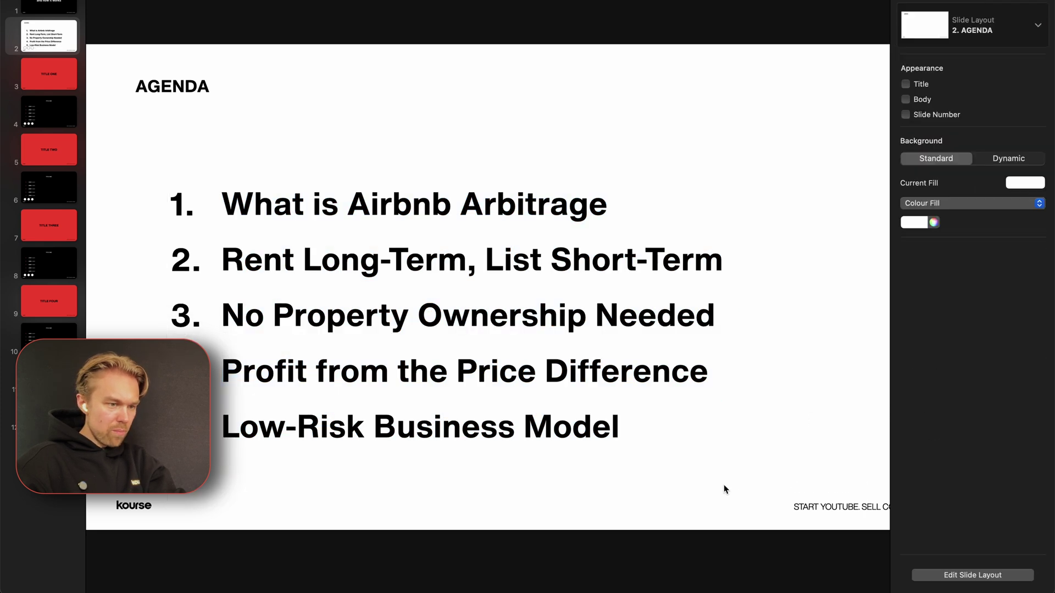
{"action": "key", "text": "alt+super+i"}
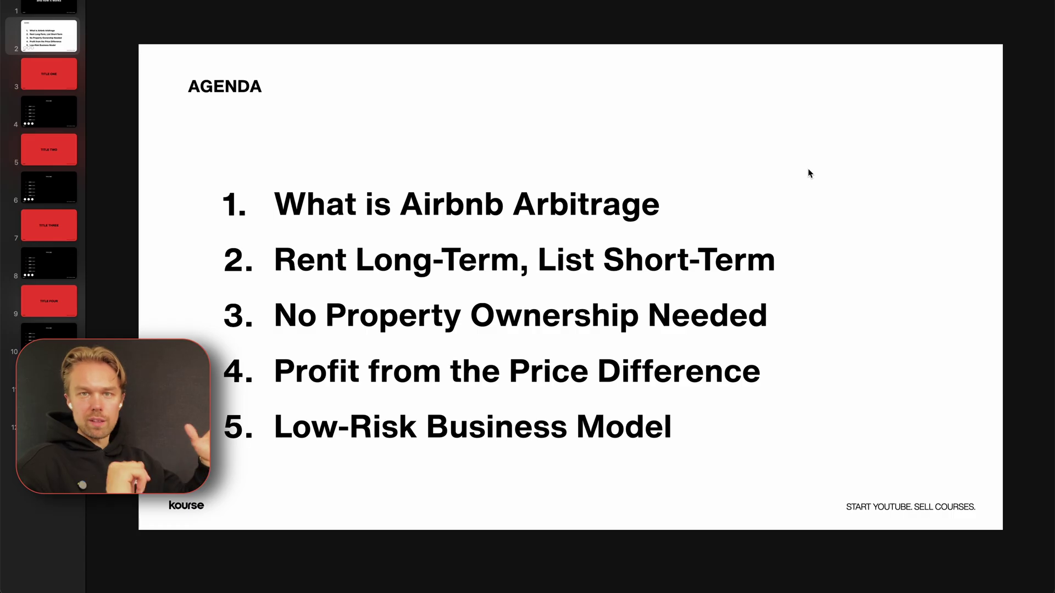
- Title slide 3 'What is Airbnb Arbitrage' using the first agenda item
{"action": "triple_click", "coordinate": [318, 214]}
{"action": "left_click", "coordinate": [50, 88]}
{"action": "triple_click", "coordinate": [502, 287]}
{"action": "key", "text": "super+v"}
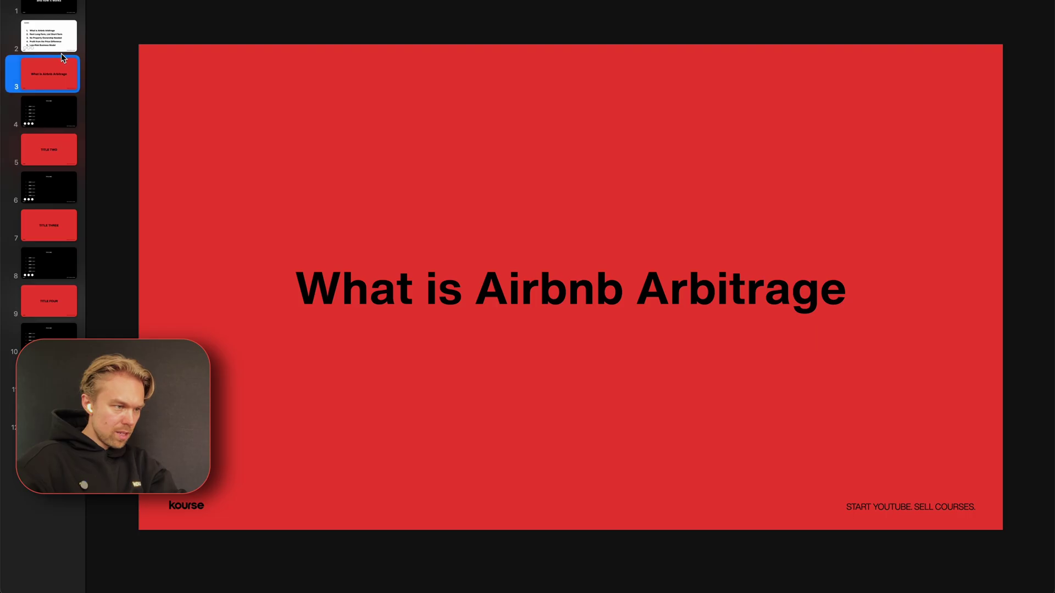
- Paste the second agenda item onto slide 5's title, then undo back to TITLE TWO
{"action": "left_click", "coordinate": [61, 51]}
{"action": "triple_click", "coordinate": [366, 256]}
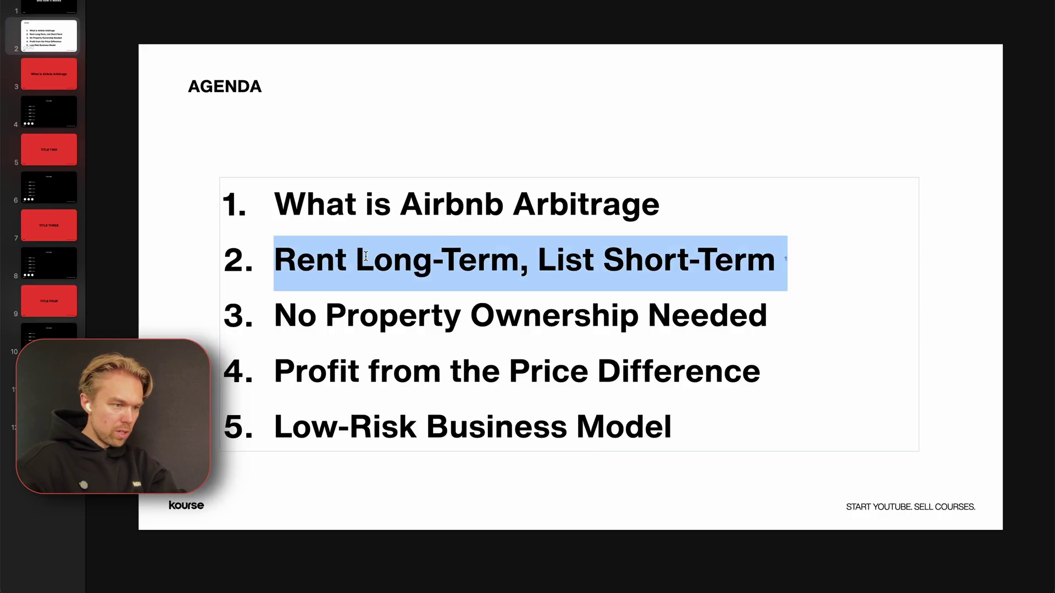
{"action": "left_click", "coordinate": [49, 149]}
{"action": "triple_click", "coordinate": [448, 275]}
{"action": "key", "text": "super+v"}
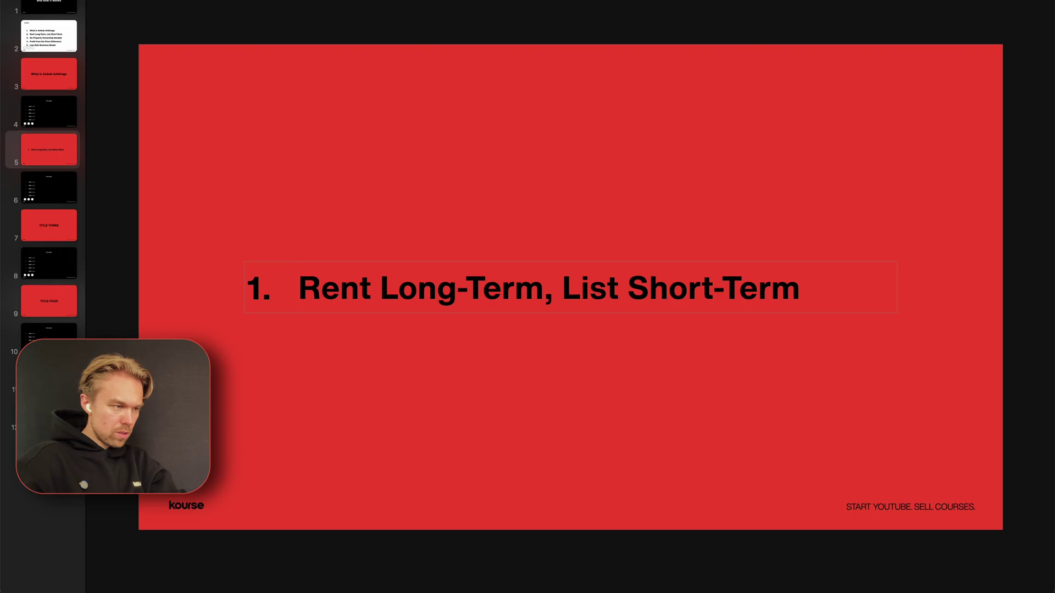
{"action": "key", "text": "Return"}
{"action": "key", "text": "super+z"}
{"action": "key", "text": "super+z"}
- Title slide 5 'Rent Long-Term, List Short-Term' from the Trello card, breaking the line before 'List'
{"action": "key", "text": "super+Tab"}
{"action": "key", "text": "super+Tab"}
{"action": "key", "text": "super+Tab"}
{"action": "left_click", "coordinate": [352, 167]}
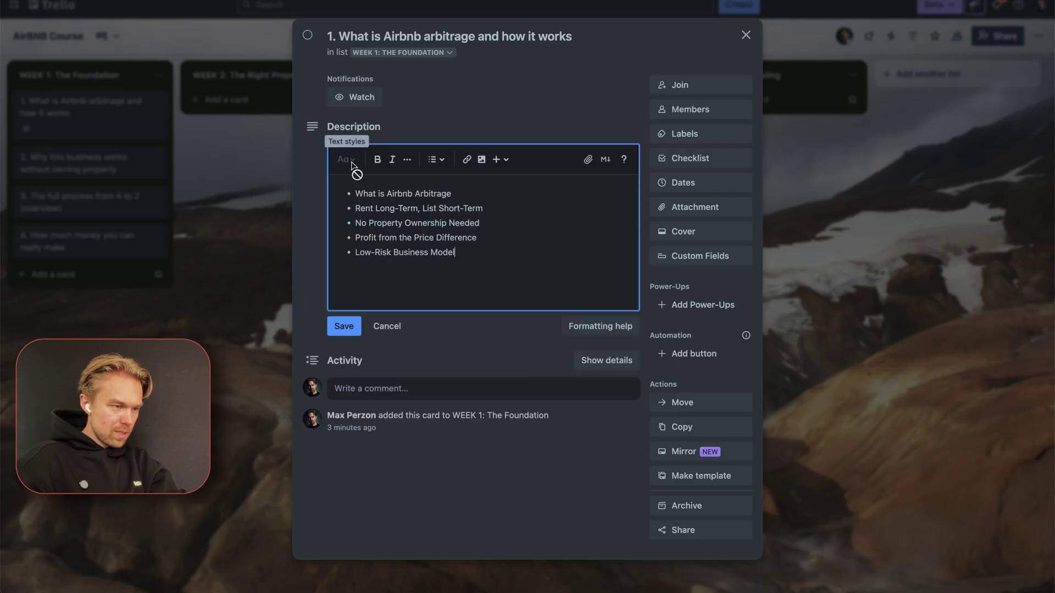
{"action": "triple_click", "coordinate": [364, 211]}
{"action": "key", "text": "super+Tab"}
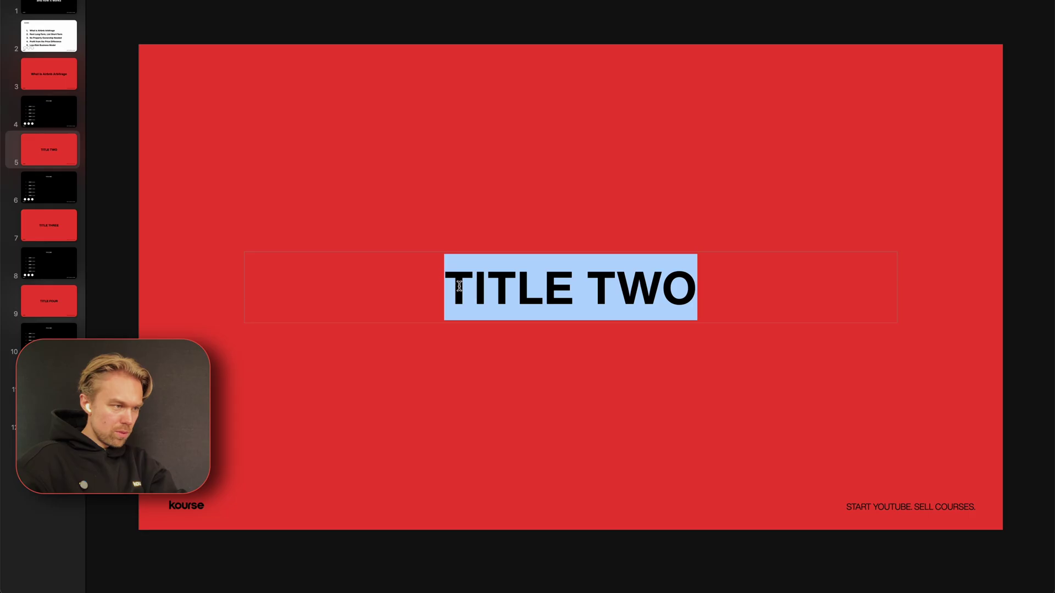
{"action": "key", "text": "super+v"}
{"action": "key", "text": "super+z"}
{"action": "key", "text": "super+Tab"}
{"action": "key", "text": "super+Tab"}
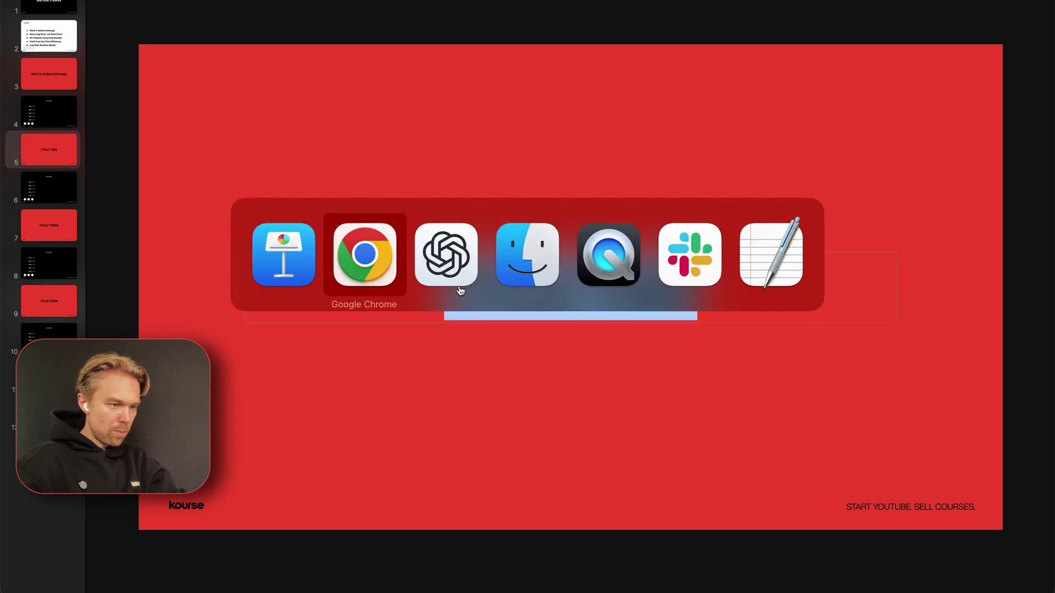
{"action": "key", "text": "super+Tab"}
{"action": "key", "text": "super+c"}
{"action": "key", "text": "super+Tab"}
{"action": "key", "text": "super+v"}
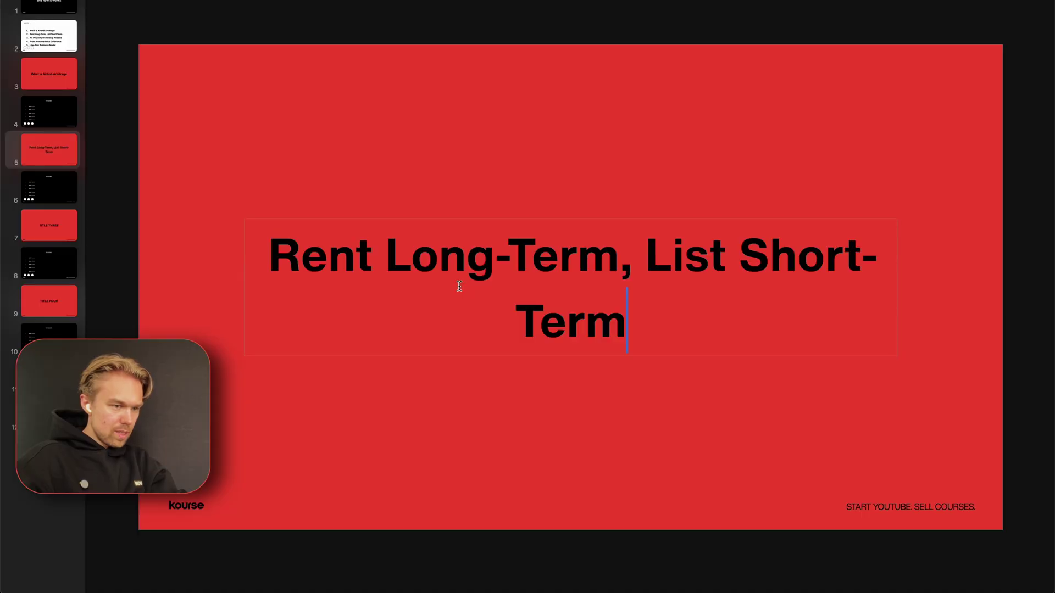
{"action": "key", "text": "Return"}
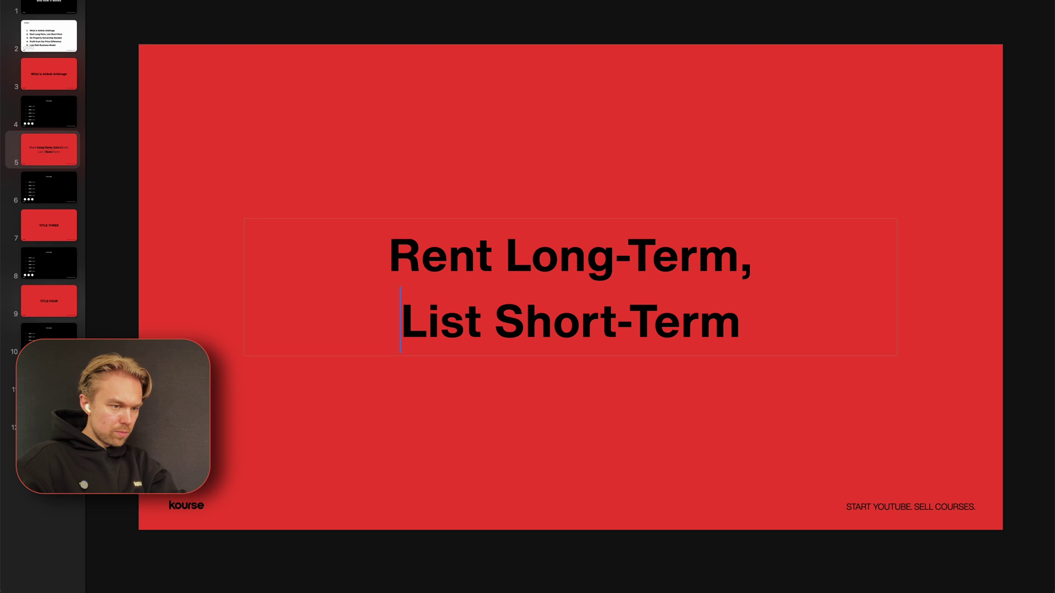
- Title slide 7 'No Property Ownership Needed', widening the text box to fit one line
{"action": "left_click", "coordinate": [48, 38]}
{"action": "left_click", "coordinate": [320, 278]}
{"action": "left_click_drag", "start_coordinate": [275, 319], "coordinate": [761, 300]}
{"action": "key", "text": "super+Tab"}
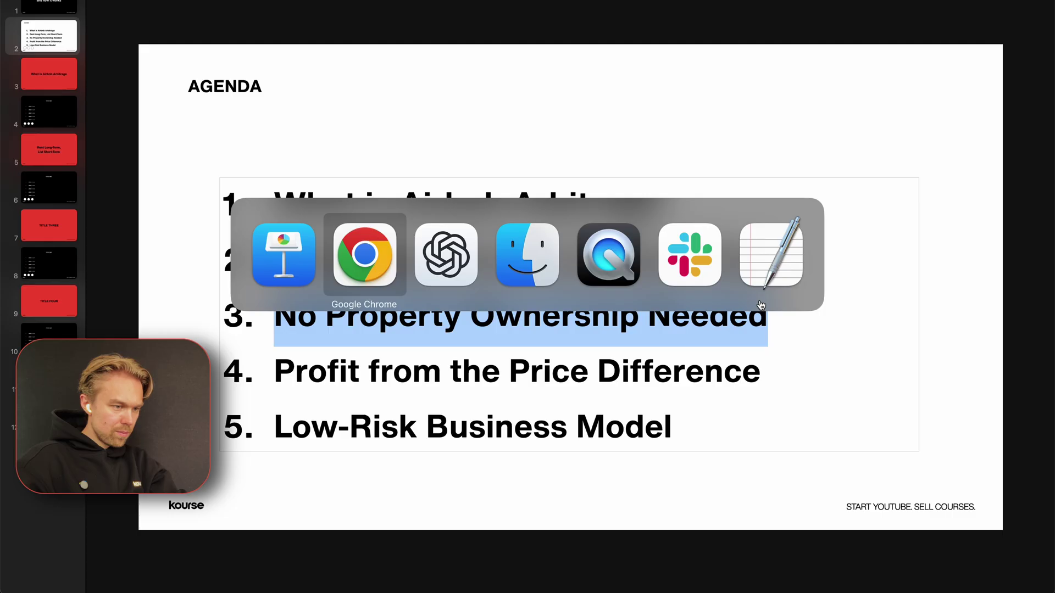
{"action": "key", "text": "super+Tab"}
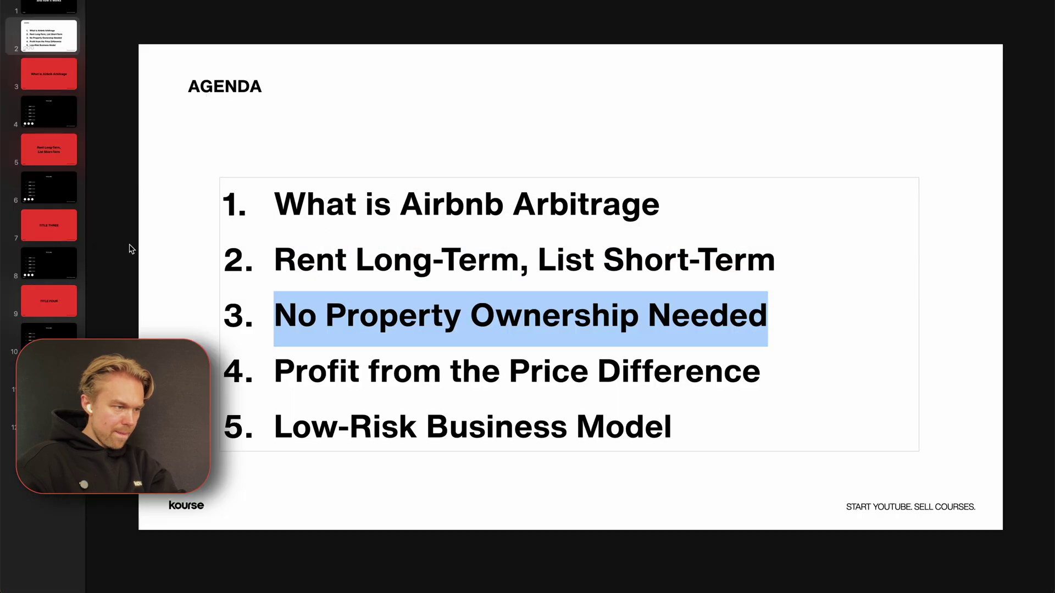
{"action": "left_click", "coordinate": [59, 228]}
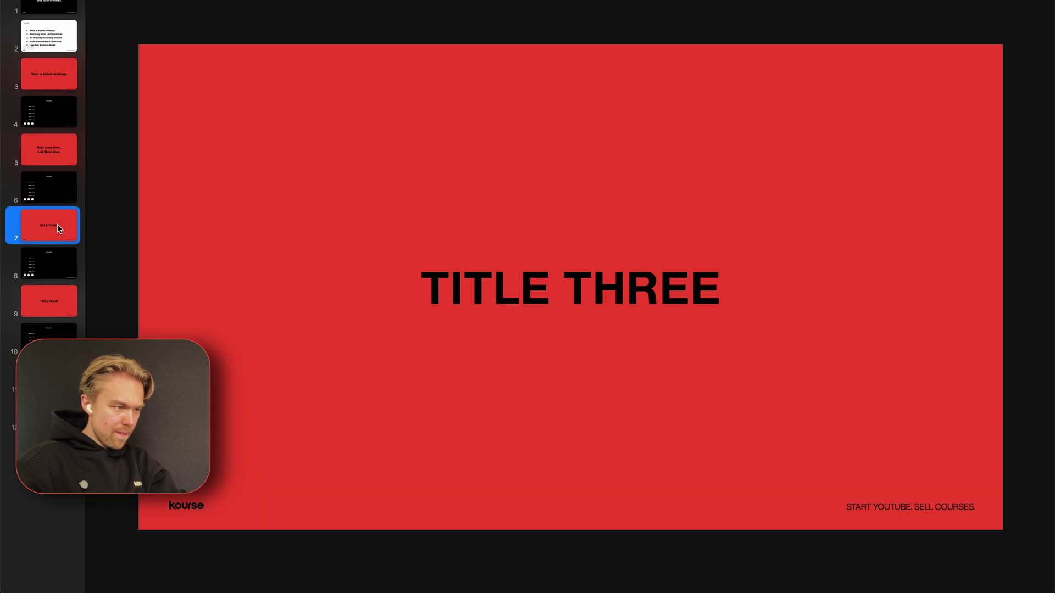
{"action": "triple_click", "coordinate": [531, 285]}
{"action": "key", "text": "super+v"}
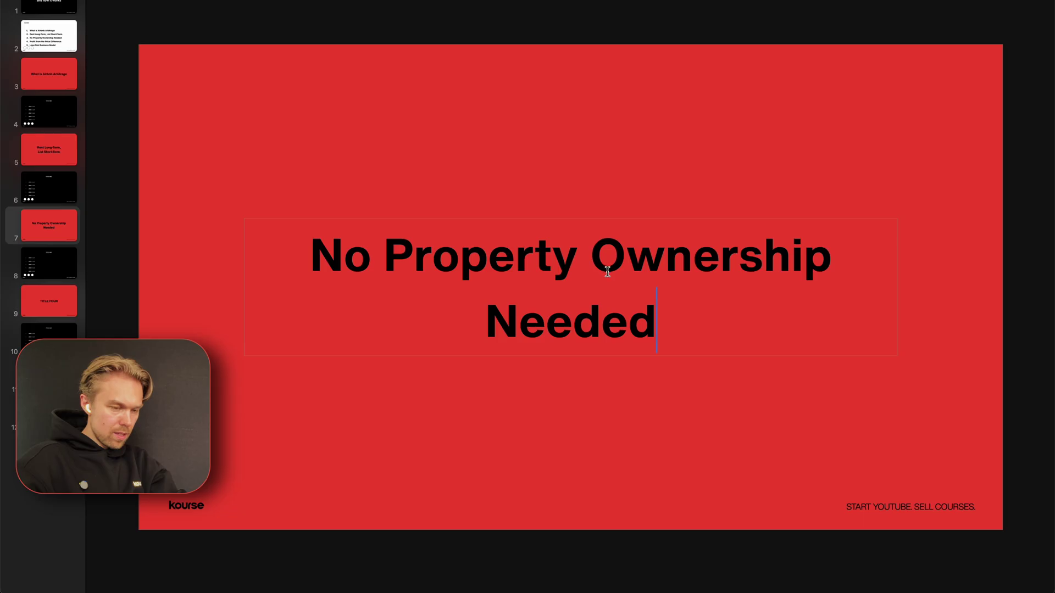
{"action": "left_click", "coordinate": [628, 259]}
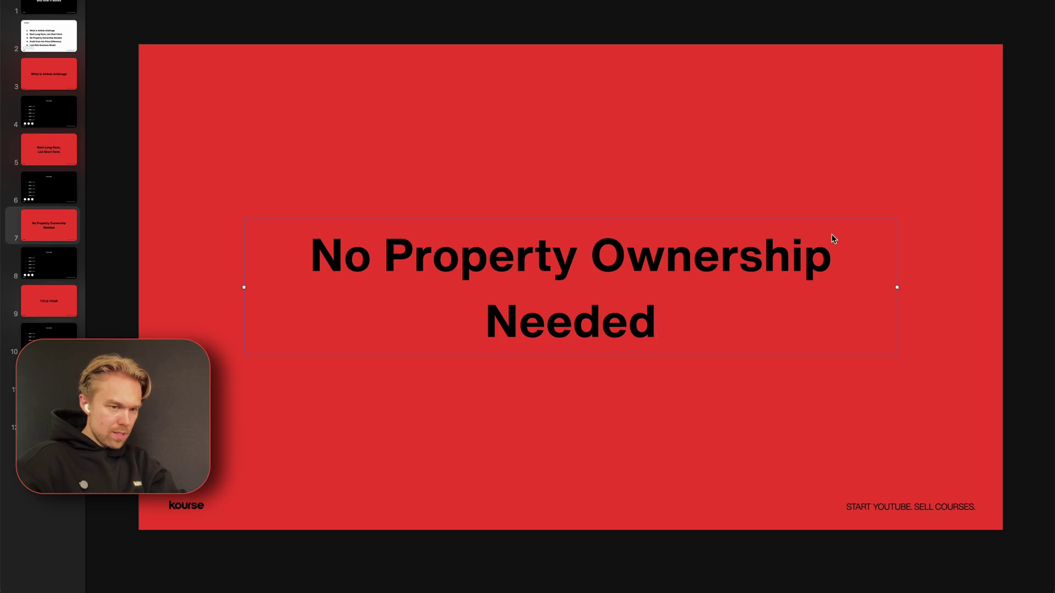
{"action": "left_click_drag", "start_coordinate": [897, 287], "coordinate": [978, 285]}
{"action": "left_click", "coordinate": [822, 405]}
{"action": "left_click", "coordinate": [39, 76]}
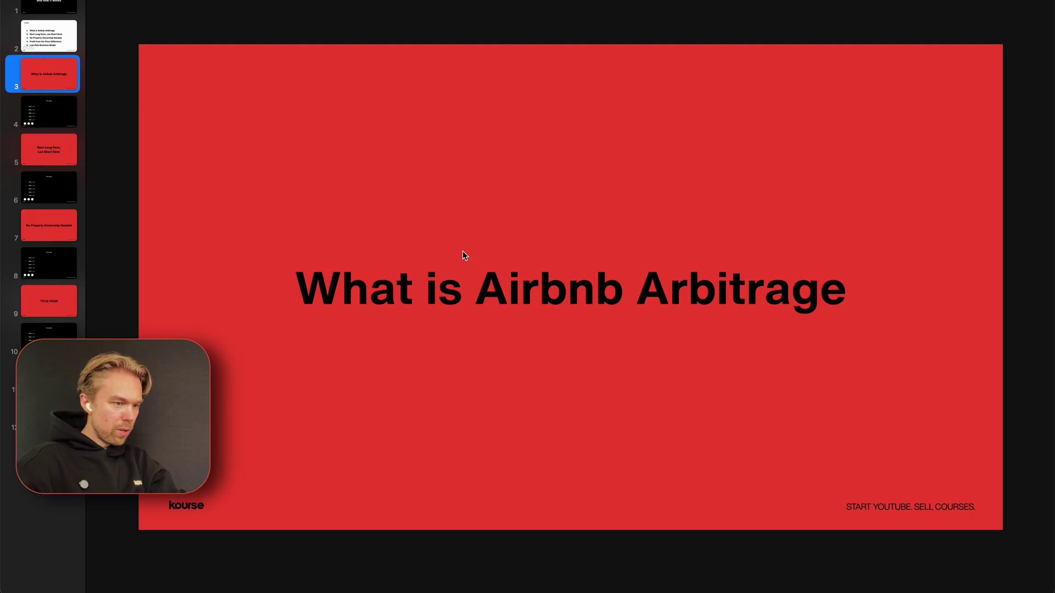
{"action": "triple_click", "coordinate": [444, 278]}
- Ask ChatGPT for 5 'SHORT TITLE - Description (a bit longer)' bullets on 'What is Airbnb Arbitrage'
{"action": "key", "text": "super+Tab"}
{"action": "key", "text": "super+Tab"}
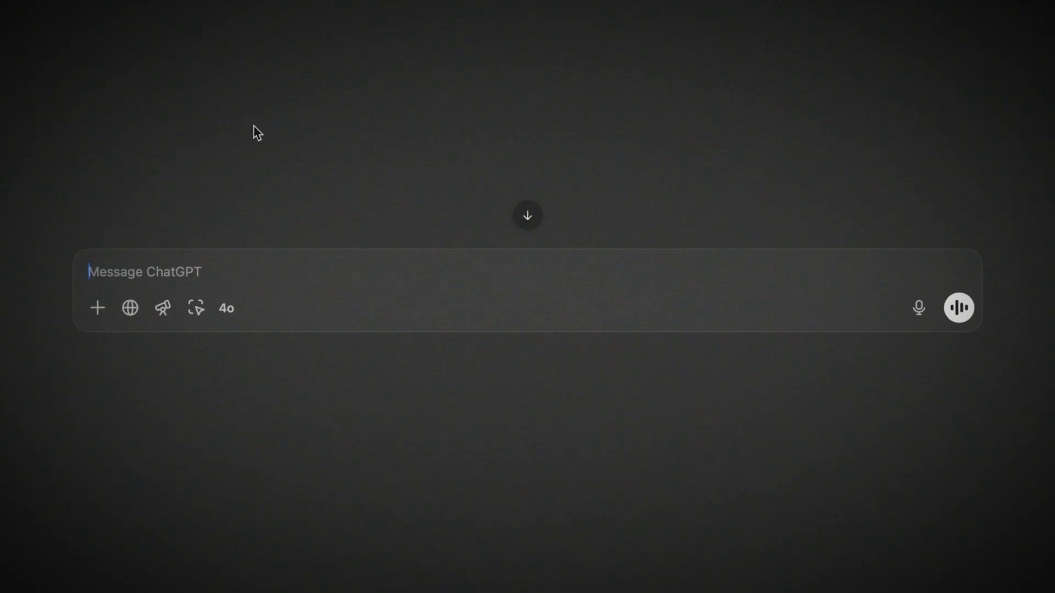
{"action": "type", "text": "Thanks a"}
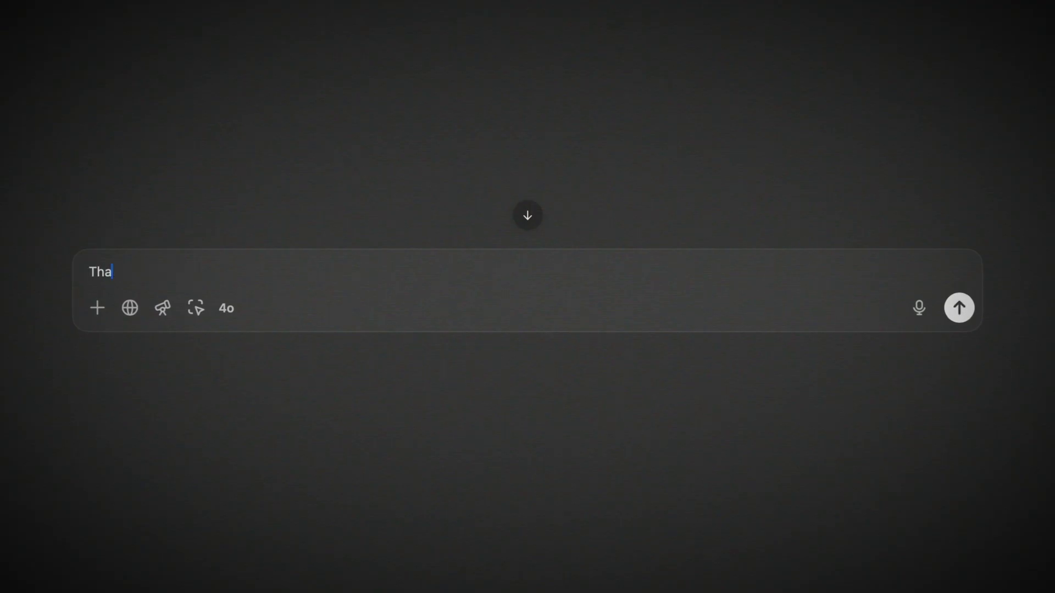
{"action": "type", "text": "mazing. Now I want "}
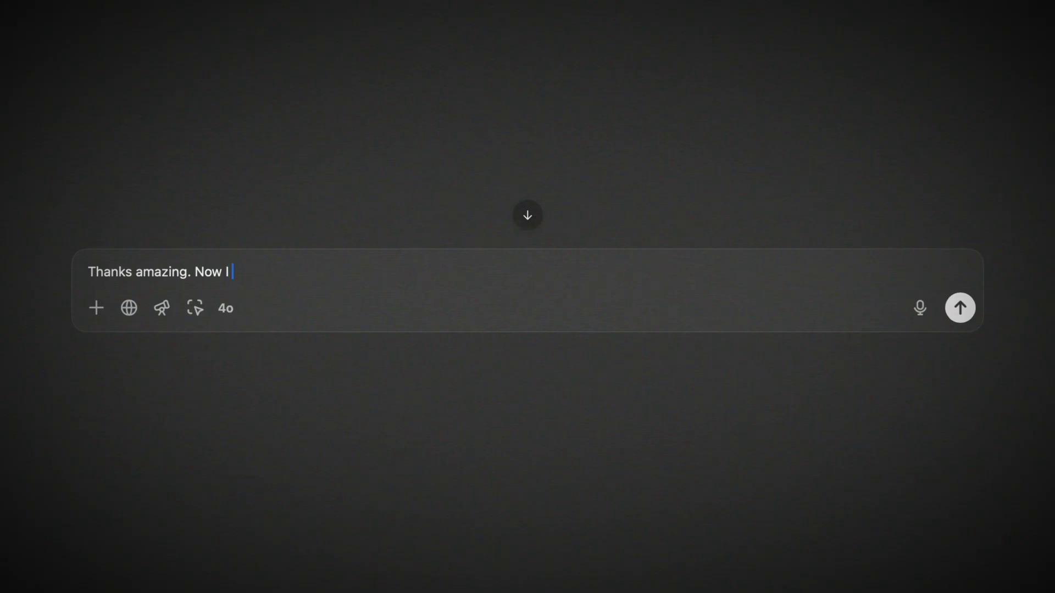
{"action": "type", "text": "you to create 5"}
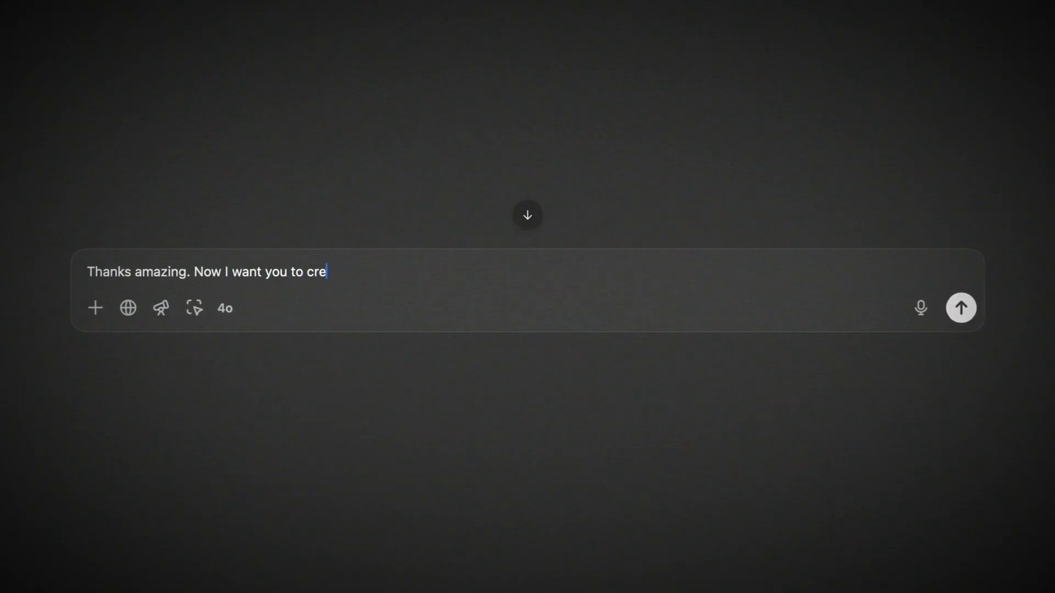
{"action": "type", "text": " bullet points f"}
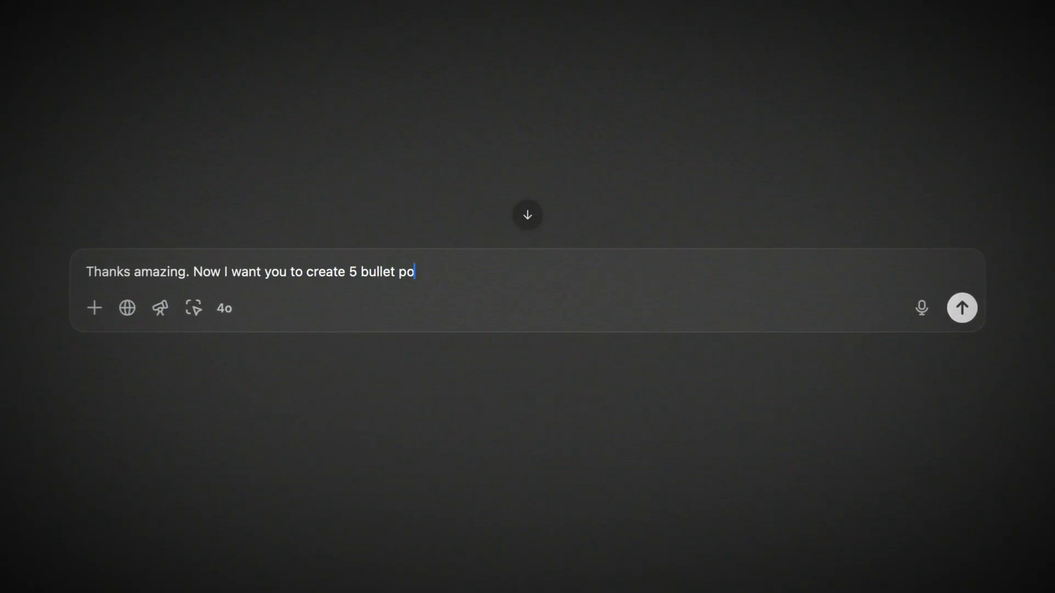
{"action": "type", "text": "or my slide on \"What is Airbnb Arbitrage \""}
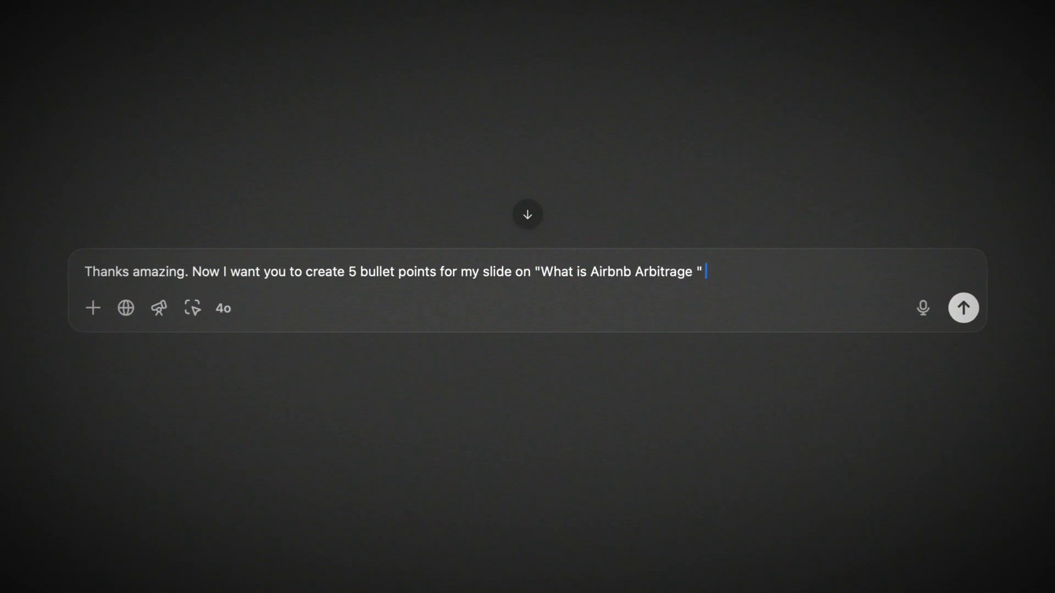
{"action": "key", "text": "shift+Return"}
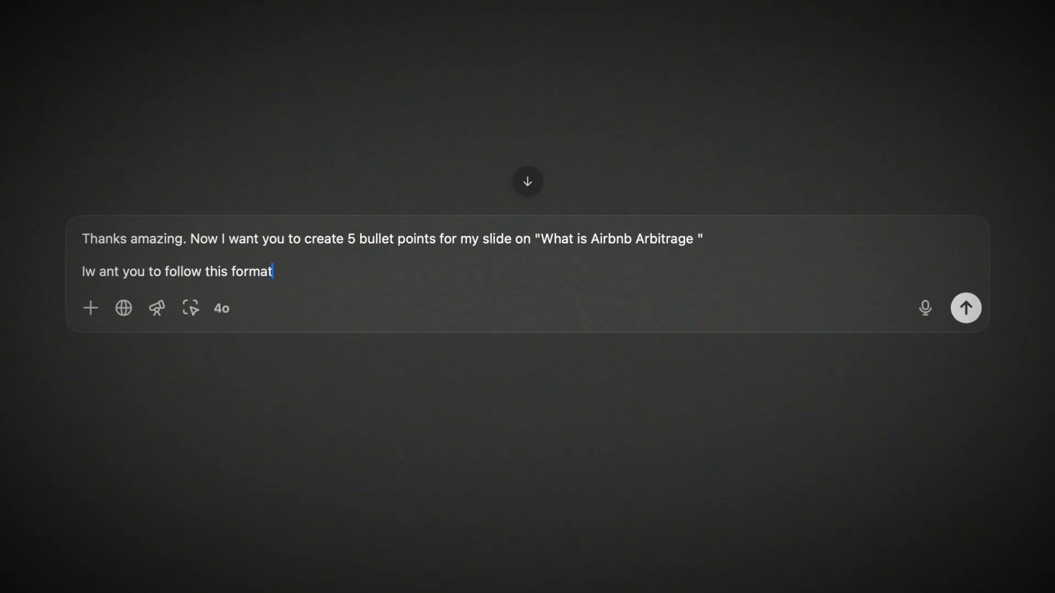
{"action": "type", "text": "SHORT "}
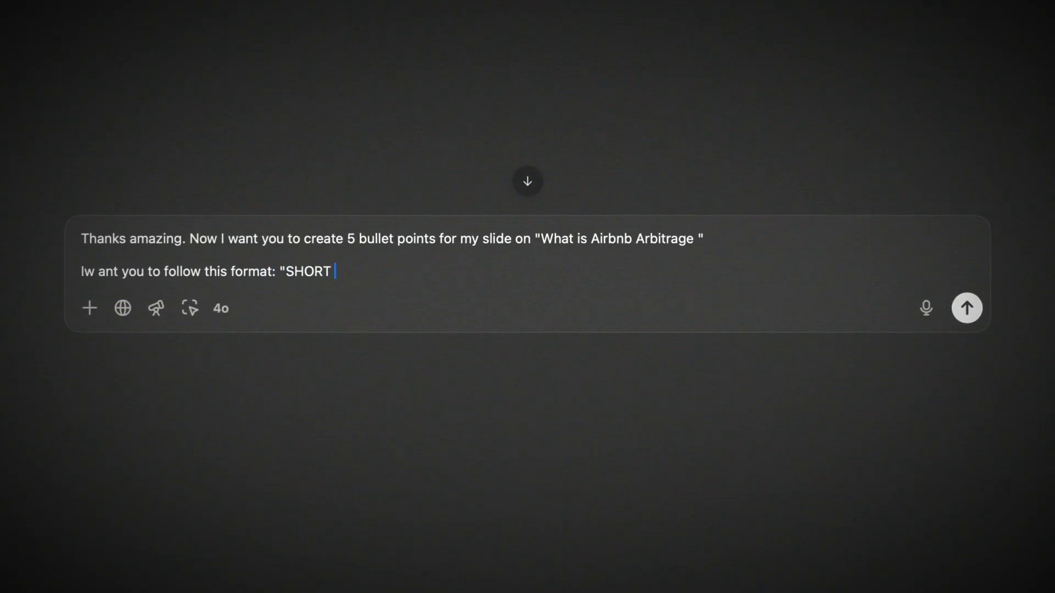
{"action": "type", "text": "TITLE "}
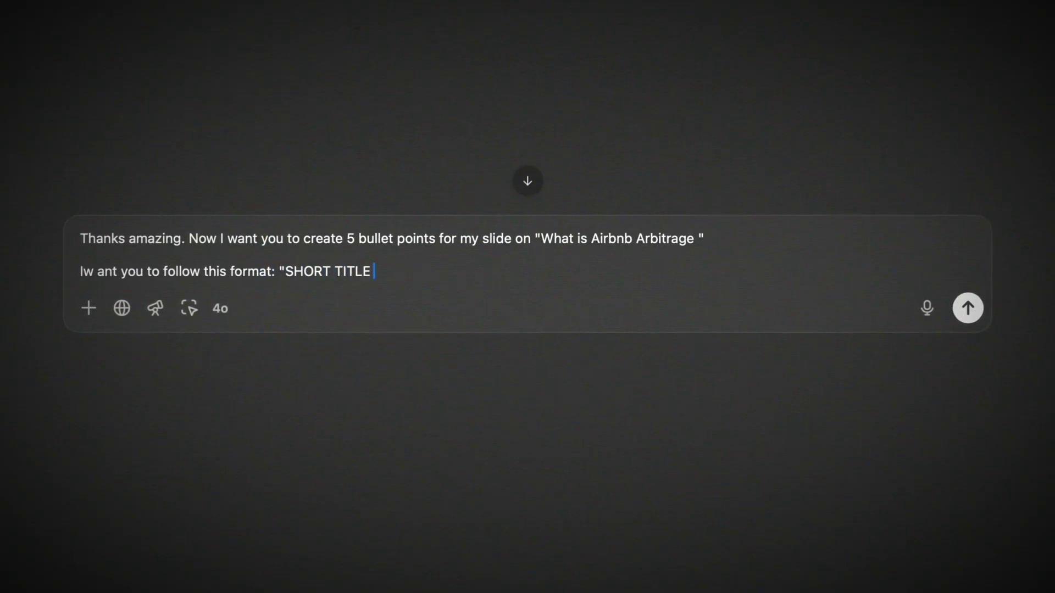
{"action": "type", "text": "- Description ()"}
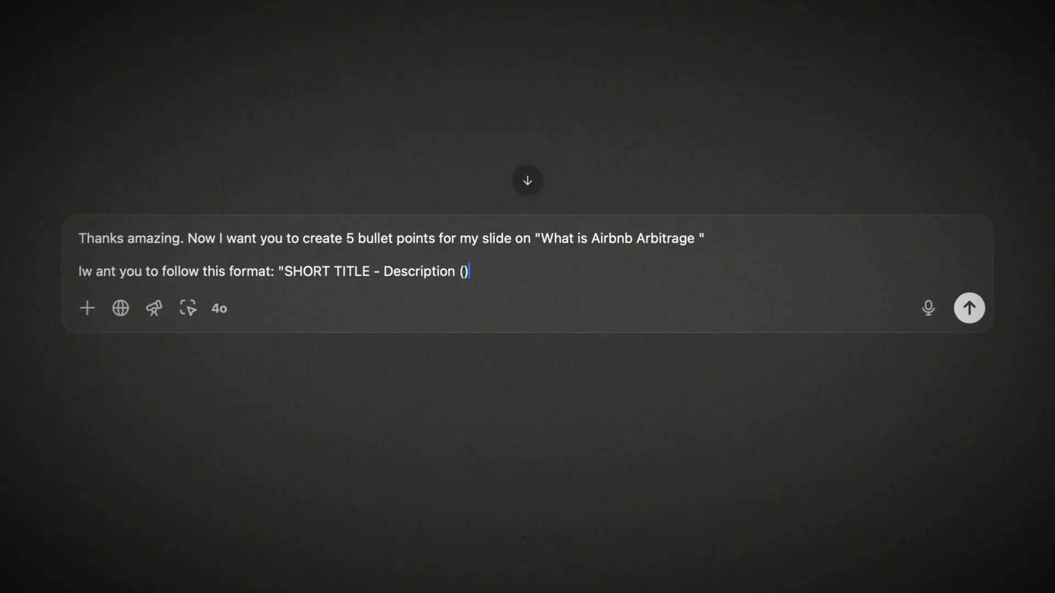
{"action": "key", "text": "Left"}
{"action": "type", "text": "a bit"}
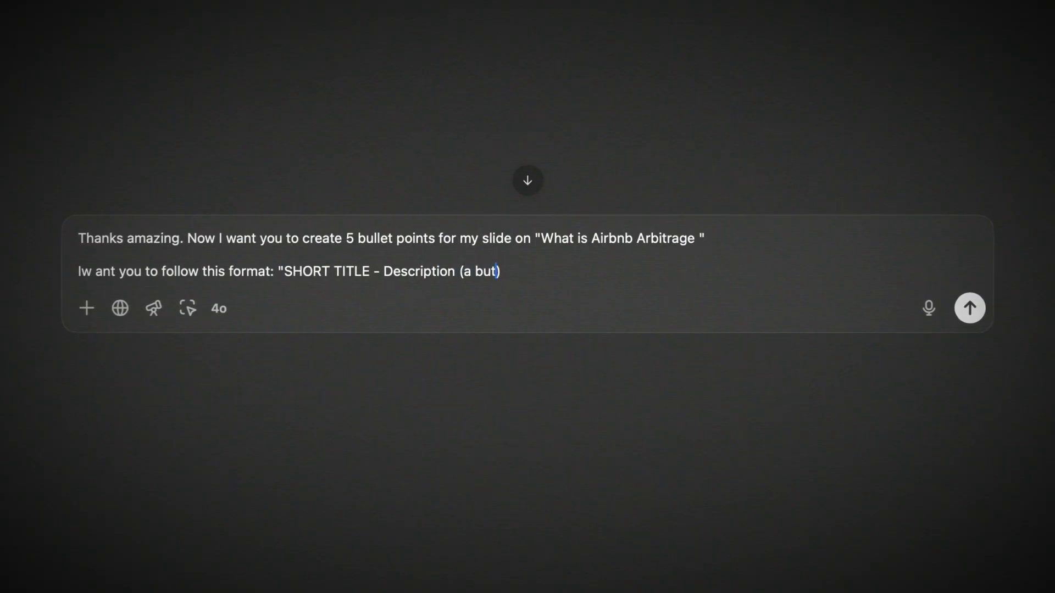
{"action": "type", "text": " longer"}
{"action": "key", "text": "Right"}
{"action": "type", "text": "\""}
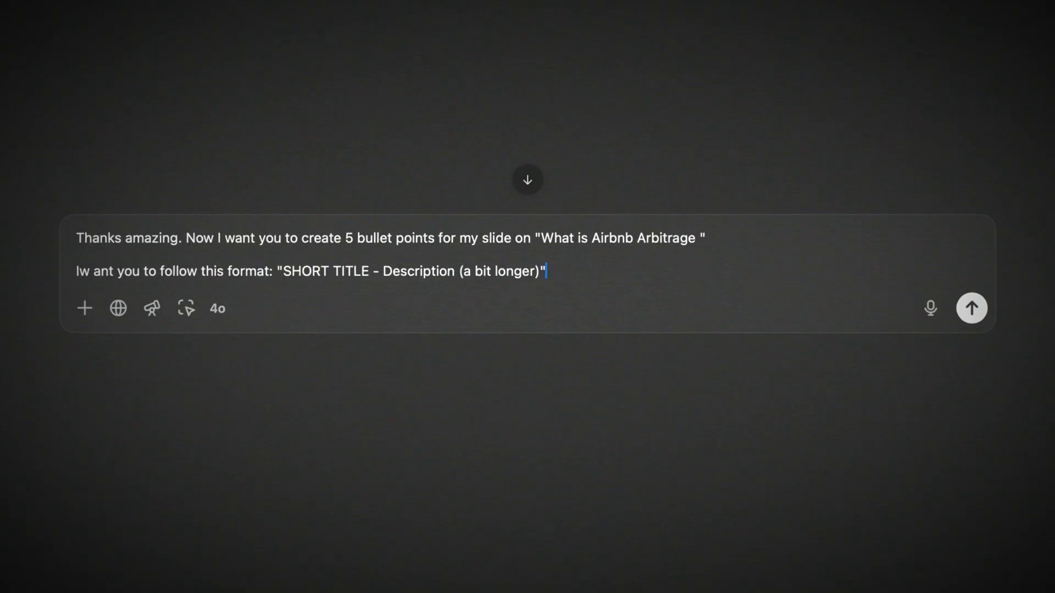
{"action": "key", "text": "Return"}
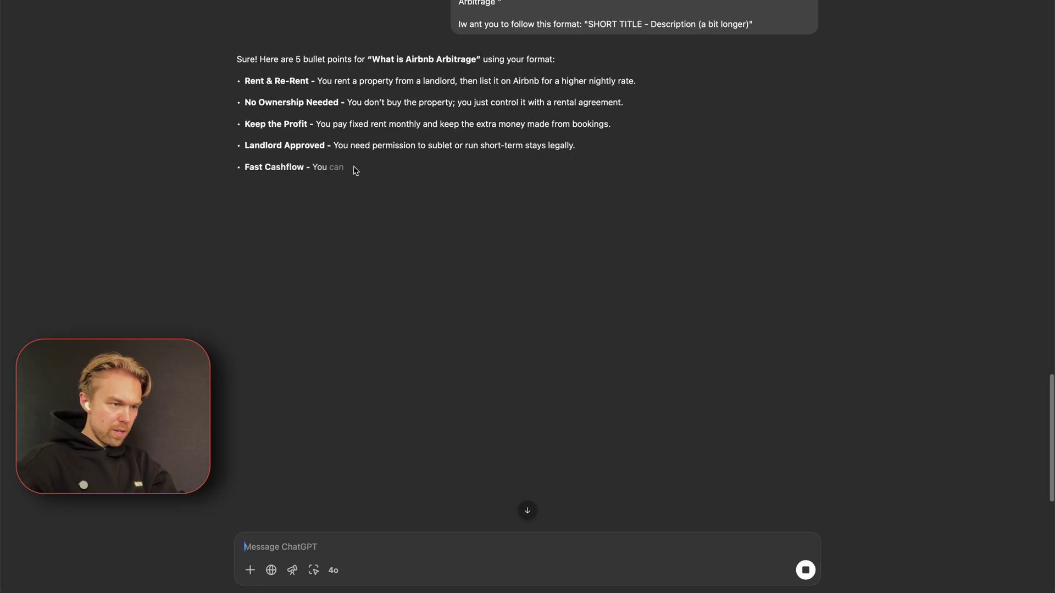
- Copy the five generated bullets and return to the Keynote deck
{"action": "left_click_drag", "start_coordinate": [577, 176], "coordinate": [220, 75]}
{"action": "key", "text": "super+Tab"}
{"action": "key", "text": "Tab"}
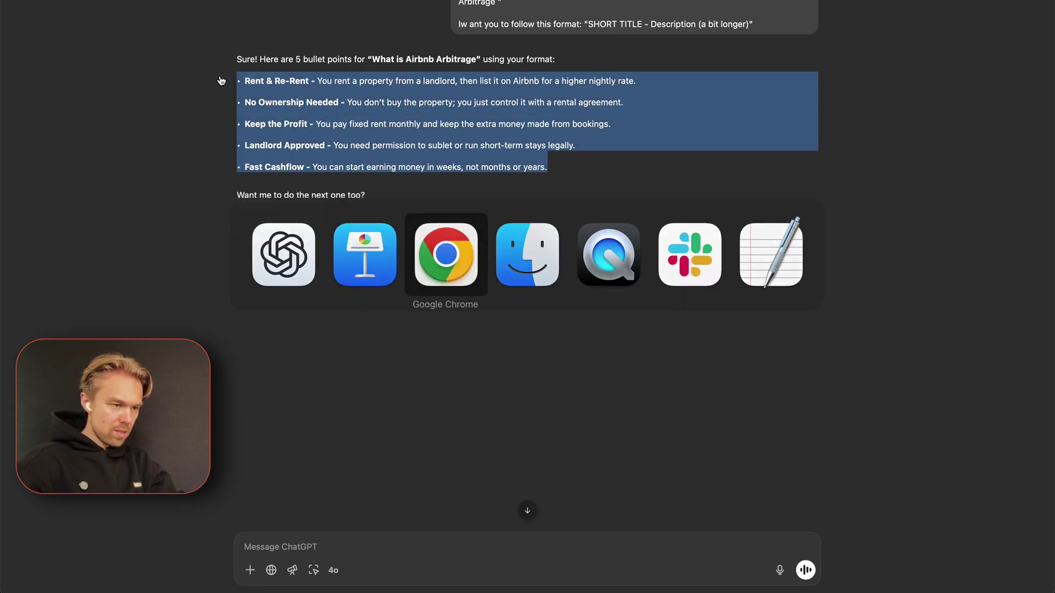
{"action": "key", "text": "super+Tab"}
{"action": "key", "text": "Tab"}
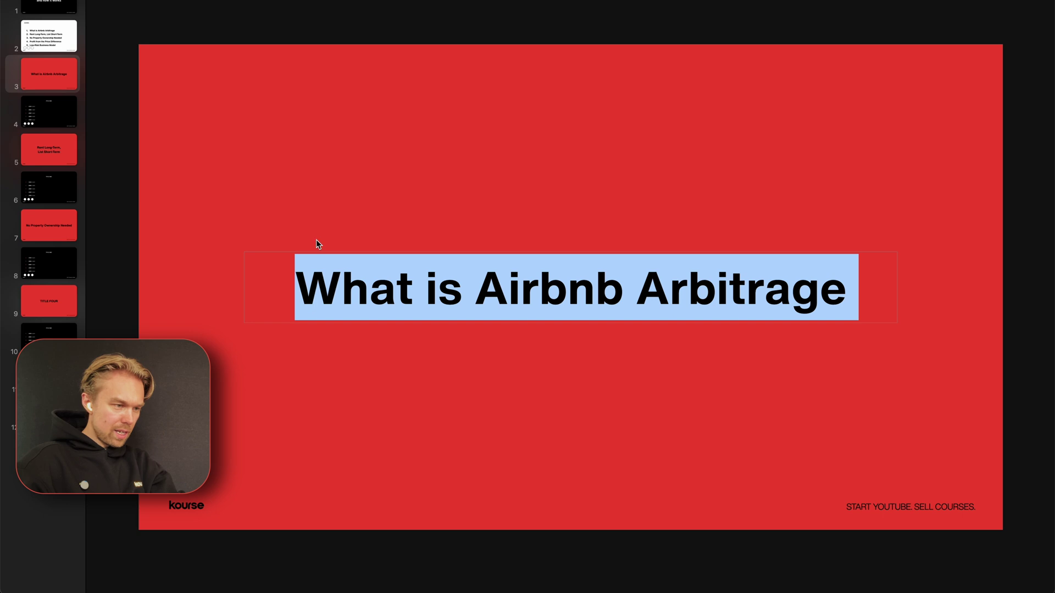
- Paste the ChatGPT bullets over slide 4's body placeholder and remove the stray bullet symbol
{"action": "left_click", "coordinate": [43, 127]}
{"action": "left_click", "coordinate": [432, 287]}
{"action": "key", "text": "super+a"}
{"action": "type", "text": "▪ Rent & Re-Rent - You rent a property from a landlord, then list it on Airbnb for a higher nightly rate. ▪ No Ownership Needed - You don’t buy the property; you just control it with a rental agreement. ▪ Keep the Profit - You pay fixed rent monthly and keep the extra money made from bookings. ▪ Landlord Approved - You need permission to sublet or run short-term stays legally. ▪ Fast Cashflow - You can start earning money in weeks, not months or years."}
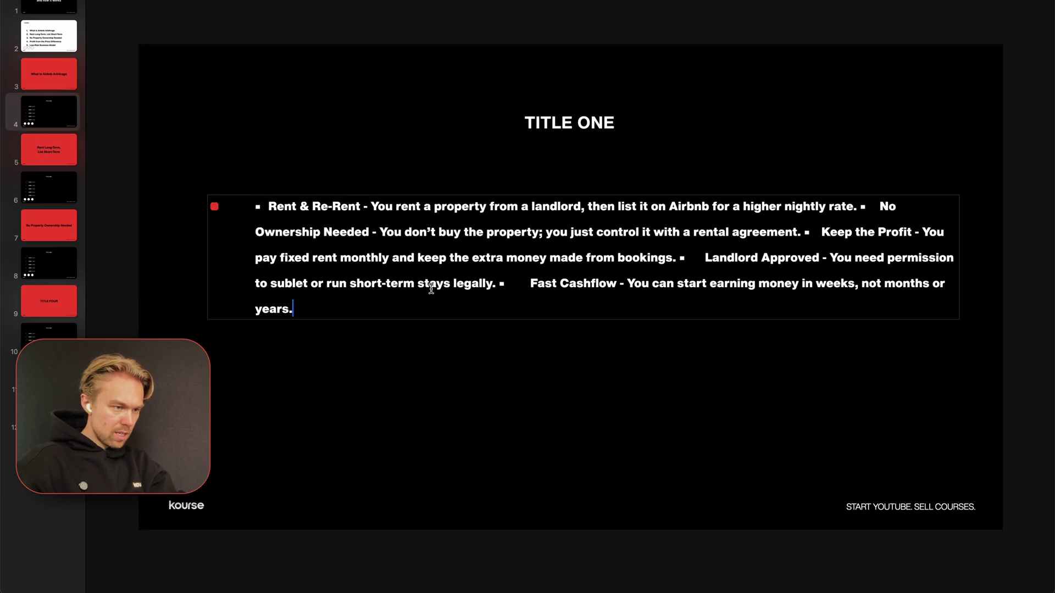
{"action": "left_click", "coordinate": [268, 207]}
{"action": "key", "text": "BackSpace"}
{"action": "key", "text": "BackSpace"}
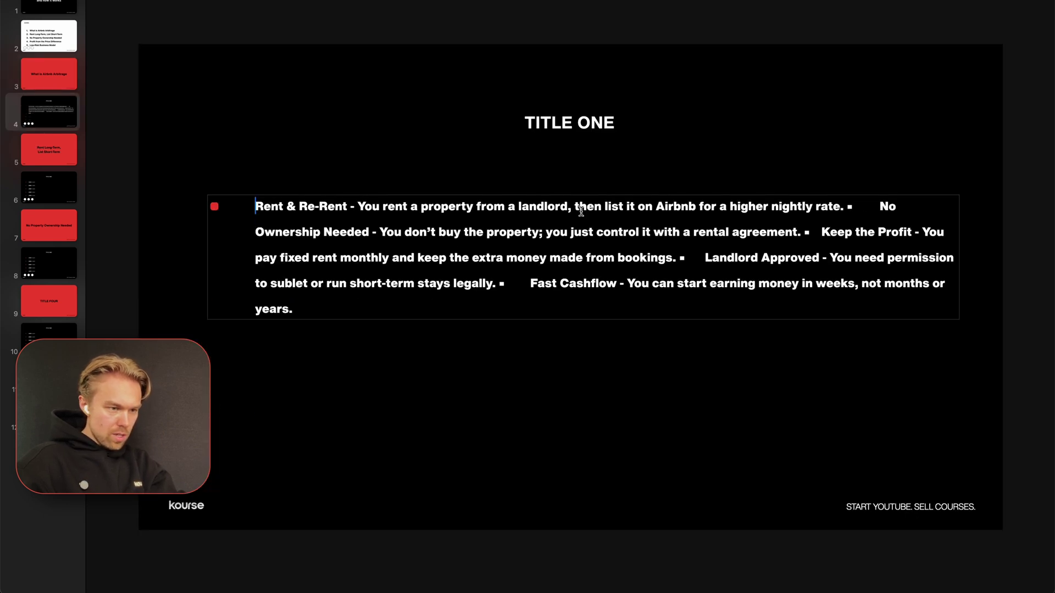
- Start new lines at No Ownership Needed, Keep the Profit, Landlord Approved and Fast Cashflow
{"action": "left_click", "coordinate": [880, 207]}
{"action": "key", "text": "Return"}
{"action": "left_click", "coordinate": [868, 232]}
{"action": "key", "text": "Return"}
{"action": "left_click", "coordinate": [822, 258]}
{"action": "key", "text": "Return"}
{"action": "left_click", "coordinate": [768, 284]}
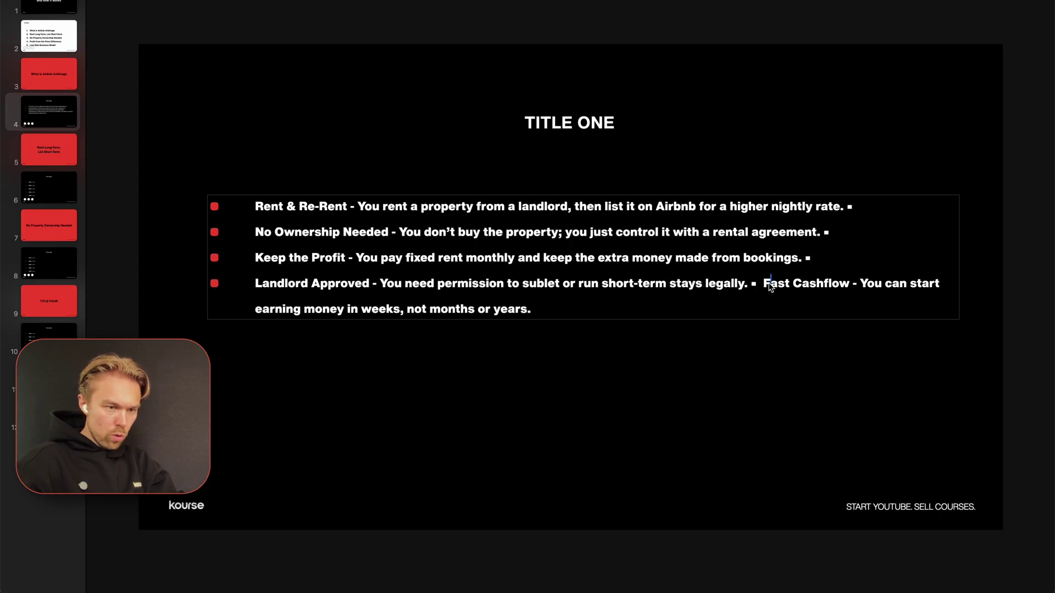
{"action": "key", "text": "Return"}
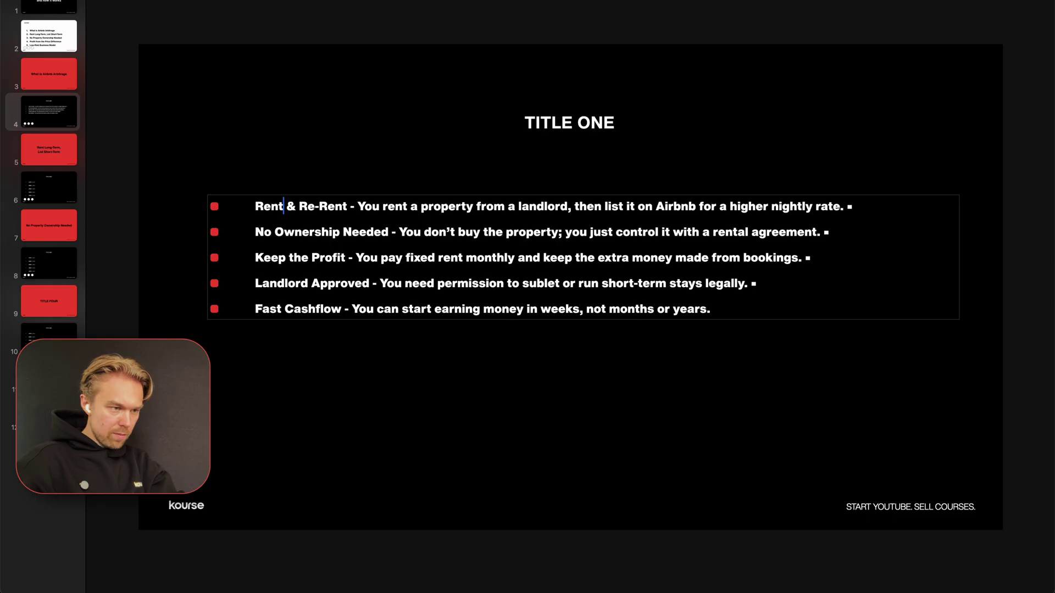
- Set all five bullet descriptions to regular weight, keeping the short titles bold
{"action": "key", "text": "shift+super+Right"}
{"action": "type", "text": "You rent a property from a landlord, then list it on Airbnb for a higher nightly rate."}
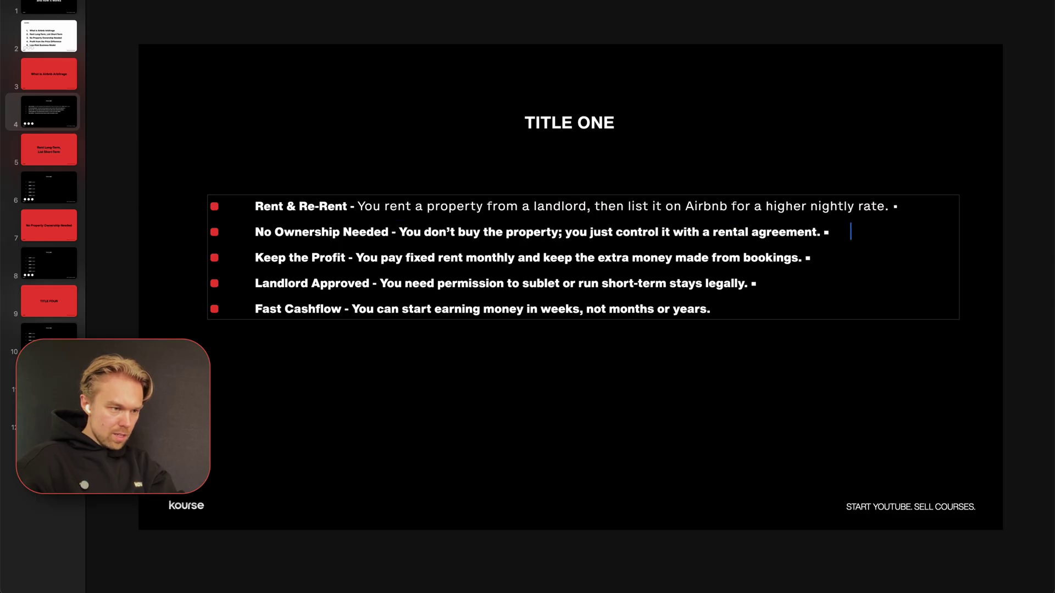
{"action": "key", "text": "shift+super+Right"}
{"action": "type", "text": "You don’t buy the property; you just control it with a rental agreement."}
{"action": "key", "text": "shift+super+Right"}
{"action": "type", "text": "You pay fixed rent monthly and keep the extra money made from bookings."}
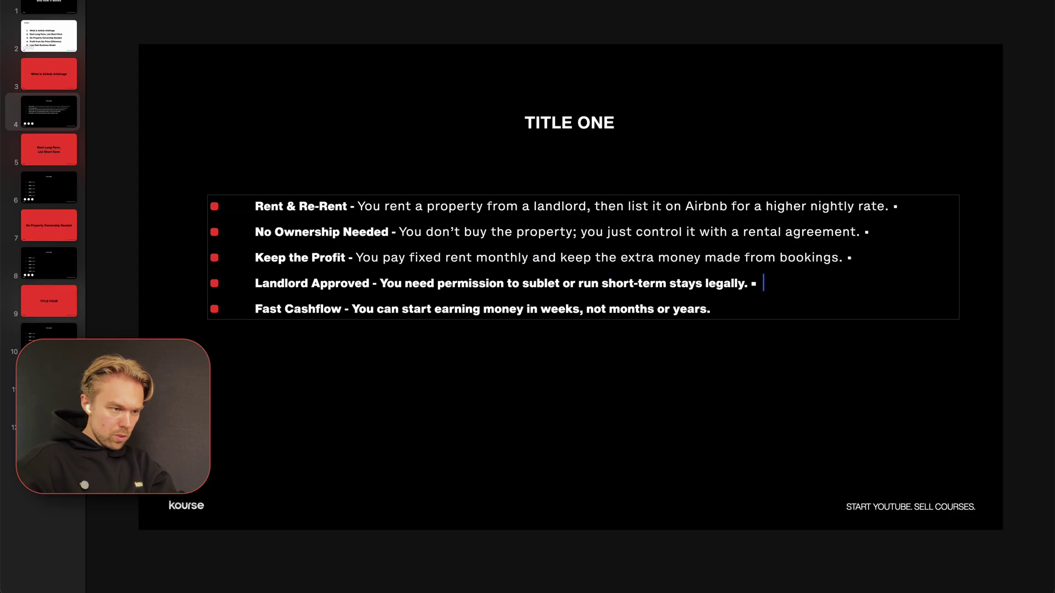
{"action": "key", "text": "shift+super+Right"}
{"action": "type", "text": "You need permission to sublet or run short-term stays legally."}
{"action": "key", "text": "shift+super+Right"}
{"action": "type", "text": "You can start earning money in weeks, not months or years."}
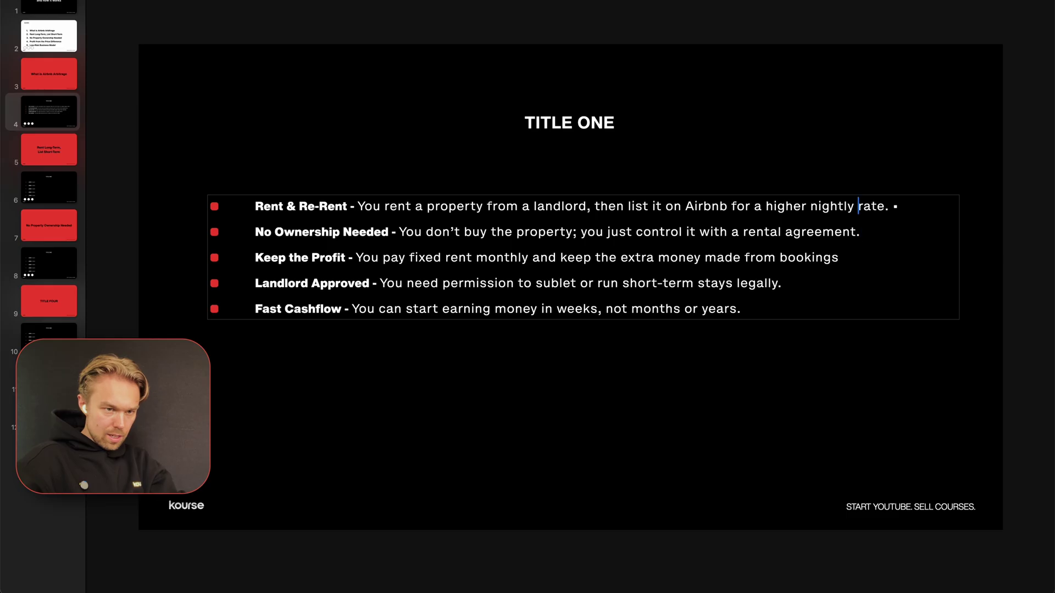